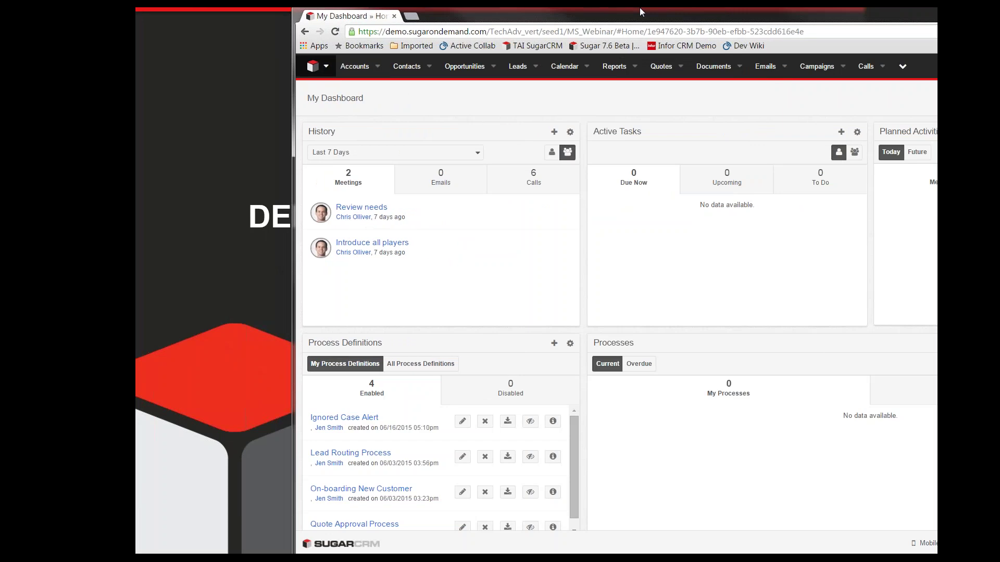
Step: Maximize the browser window and open the Quote Approval Process definition in the designer
{"action": "double_click", "coordinate": [620, 7]}
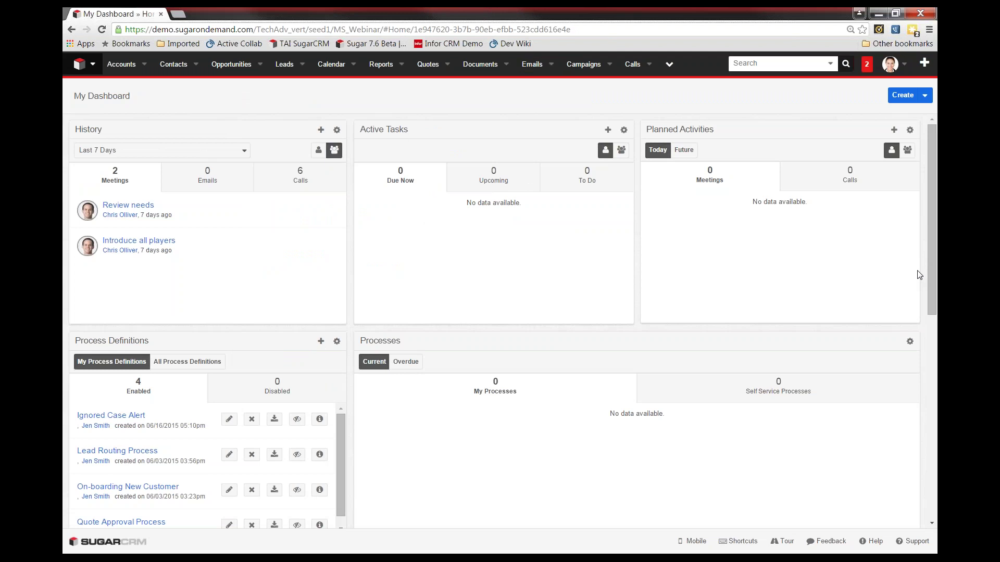
{"action": "left_click_drag", "start_coordinate": [932, 235], "coordinate": [923, 336]}
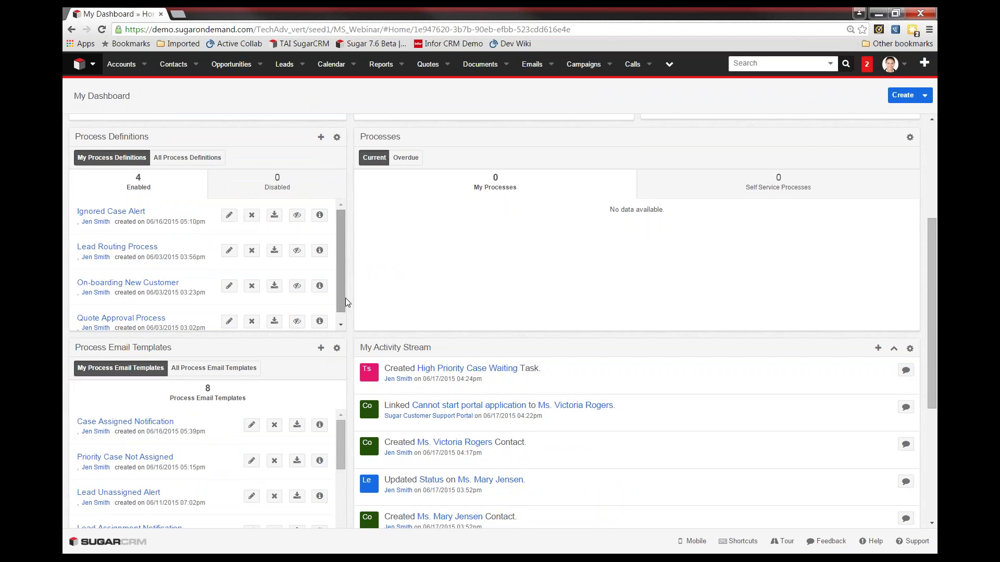
{"action": "left_click", "coordinate": [229, 322]}
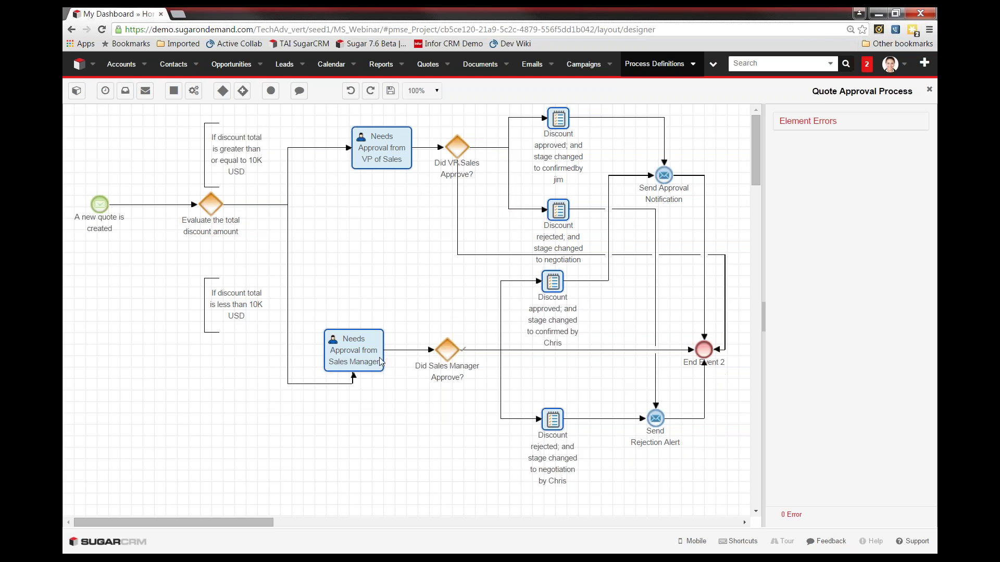
Step: Open the Settings of the 'Evaluate the total discount amount' gateway from its context menu
{"action": "right_click", "coordinate": [211, 206]}
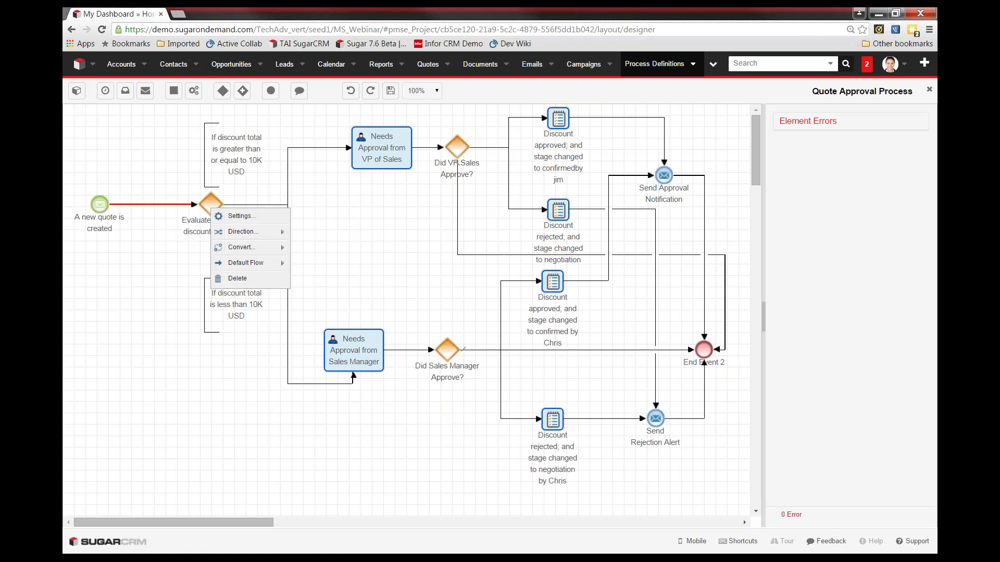
{"action": "left_click", "coordinate": [192, 253]}
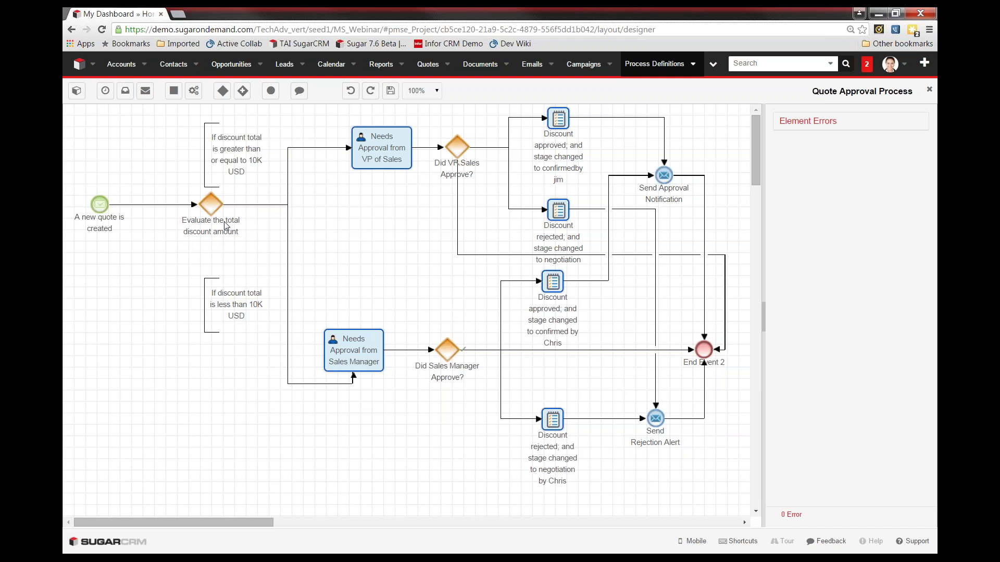
{"action": "right_click", "coordinate": [212, 206]}
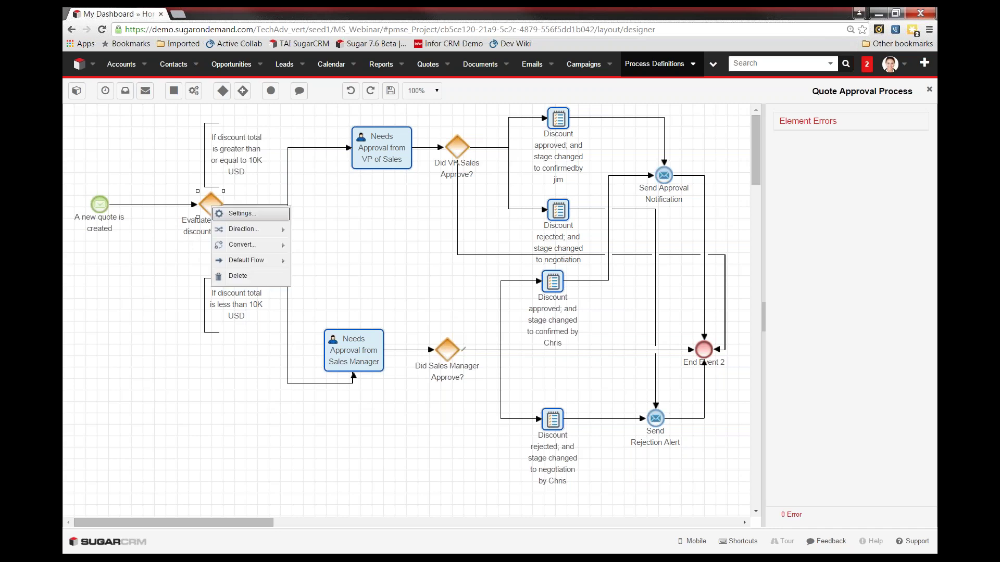
{"action": "left_click", "coordinate": [243, 214]}
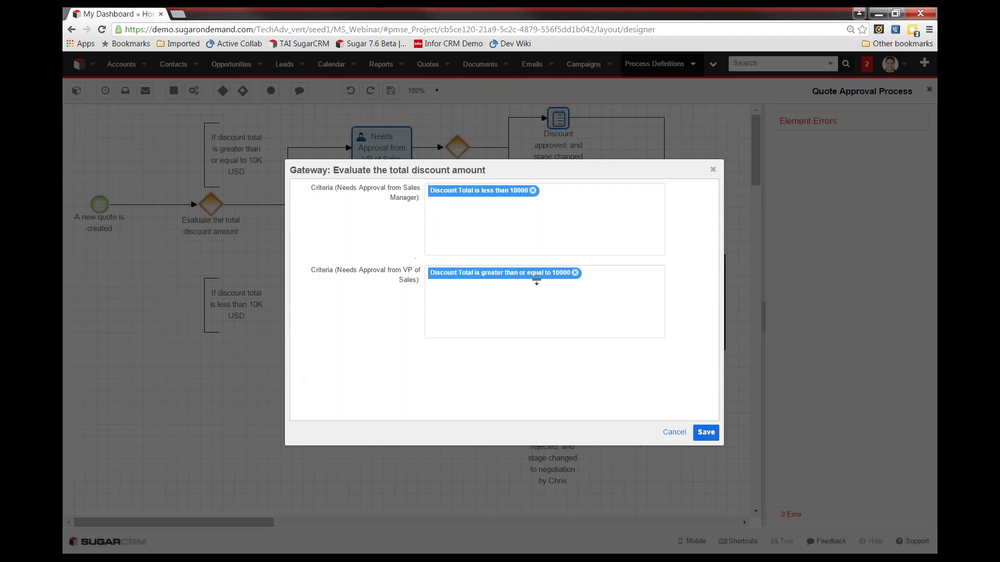
Step: Replace the Sales Manager criterion Discount Total less than 10000 with less than 15000
{"action": "left_click", "coordinate": [552, 195]}
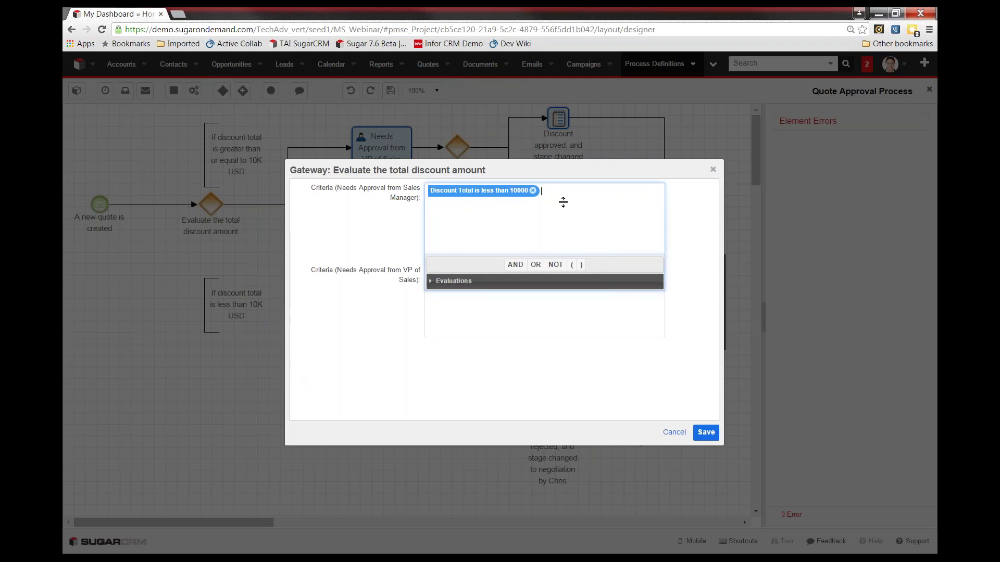
{"action": "left_click", "coordinate": [451, 282]}
{"action": "left_click", "coordinate": [634, 301]}
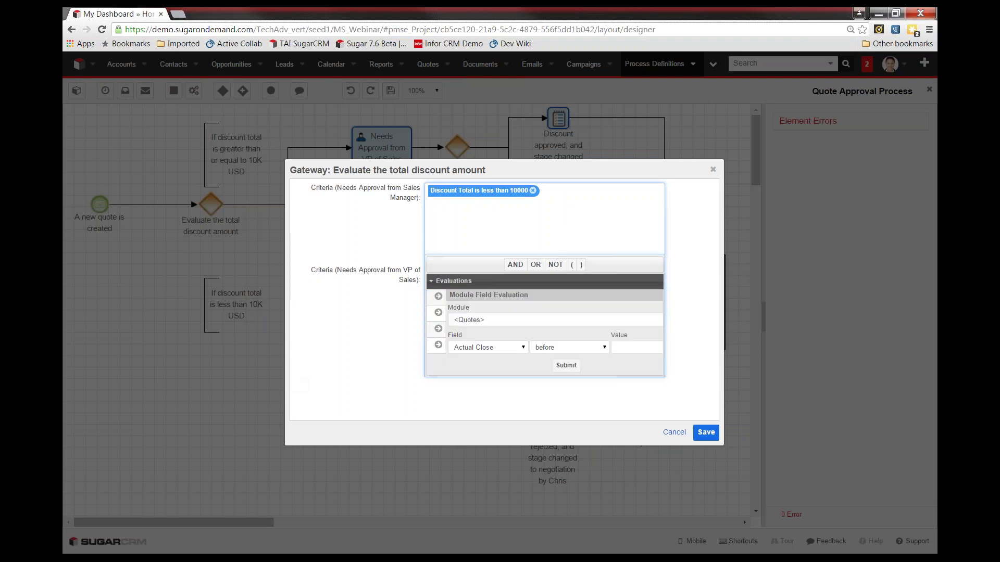
{"action": "left_click", "coordinate": [470, 349]}
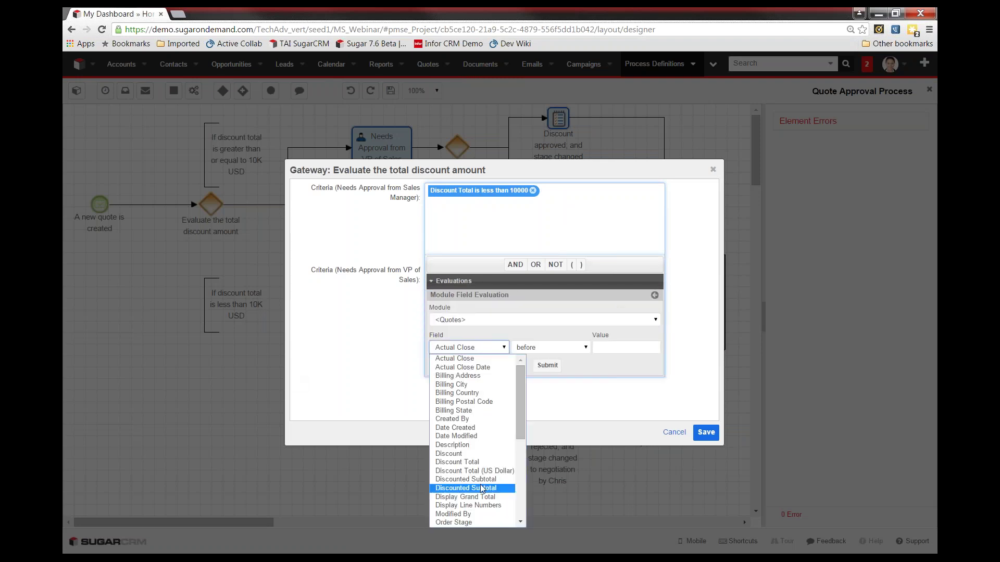
{"action": "left_click", "coordinate": [458, 462]}
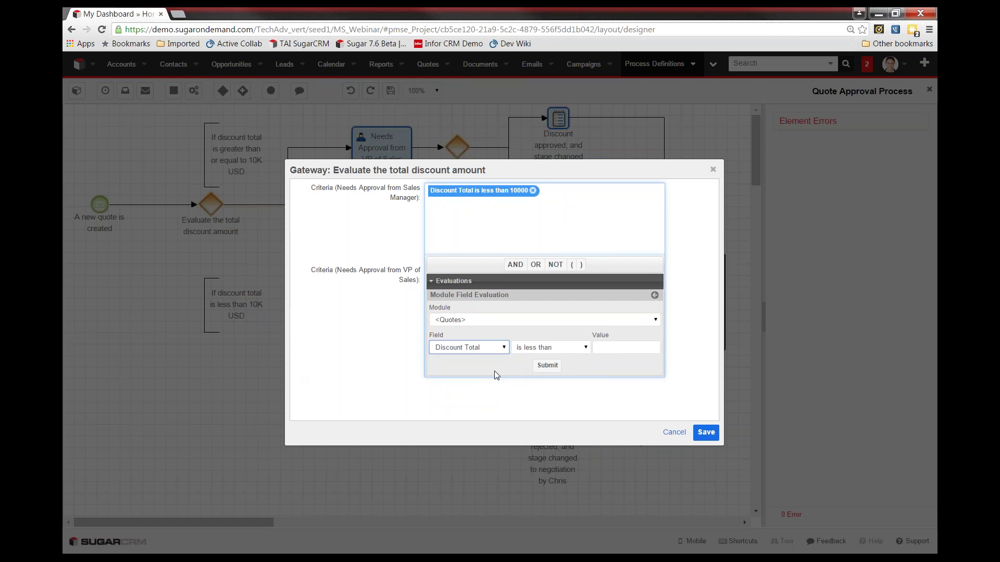
{"action": "left_click", "coordinate": [613, 352]}
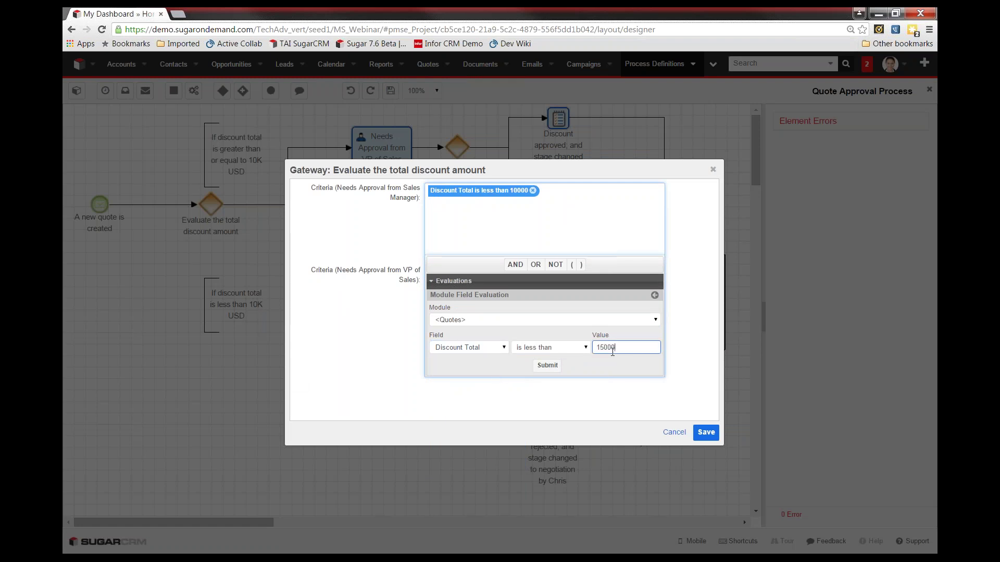
{"action": "left_click", "coordinate": [547, 365]}
{"action": "left_click", "coordinate": [533, 190]}
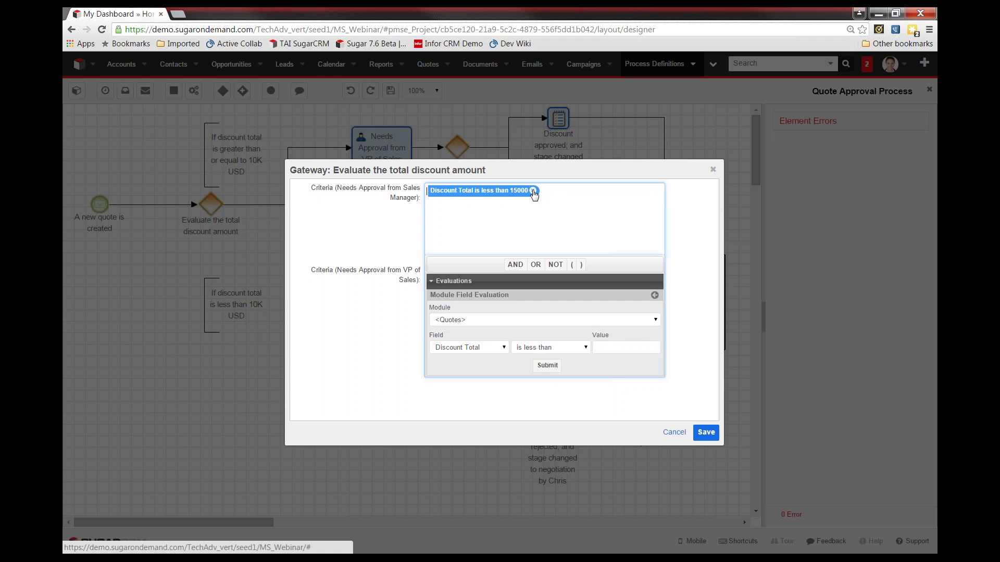
{"action": "left_click", "coordinate": [386, 347]}
{"action": "left_click", "coordinate": [580, 299]}
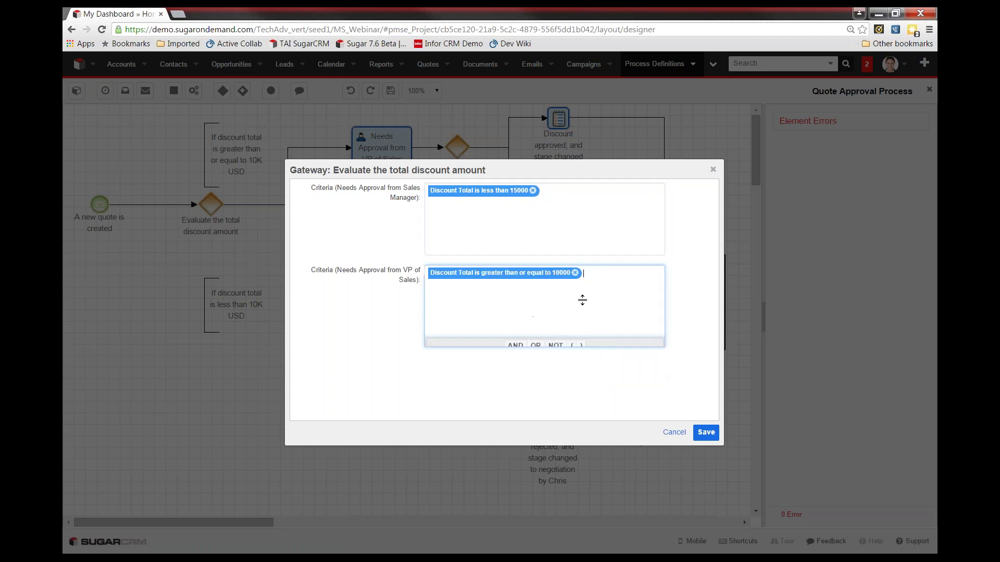
Step: Add a VP of Sales criterion: Discount Total is greater than or equal to 15000
{"action": "left_click", "coordinate": [463, 367]}
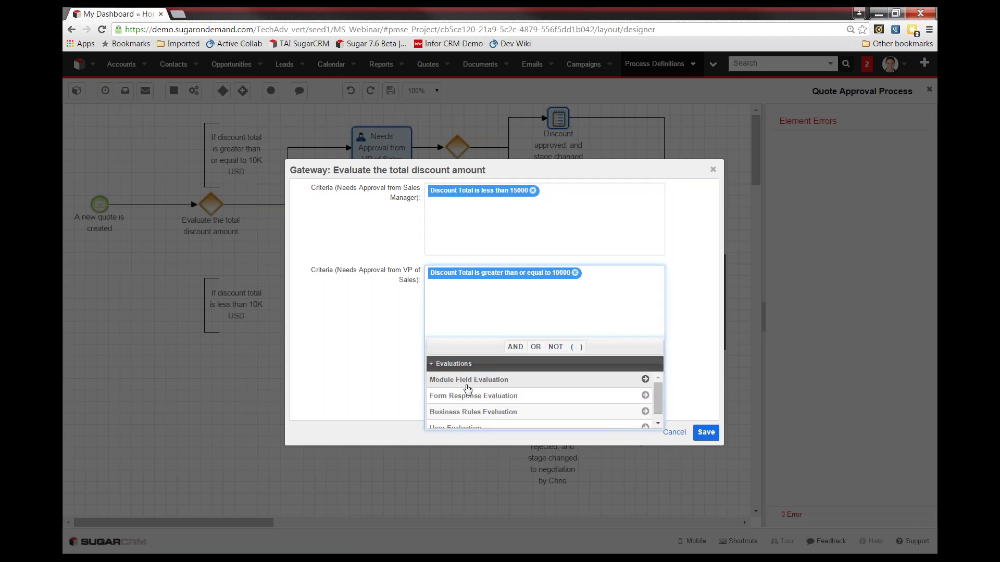
{"action": "left_click", "coordinate": [467, 380]}
{"action": "left_click", "coordinate": [466, 431]}
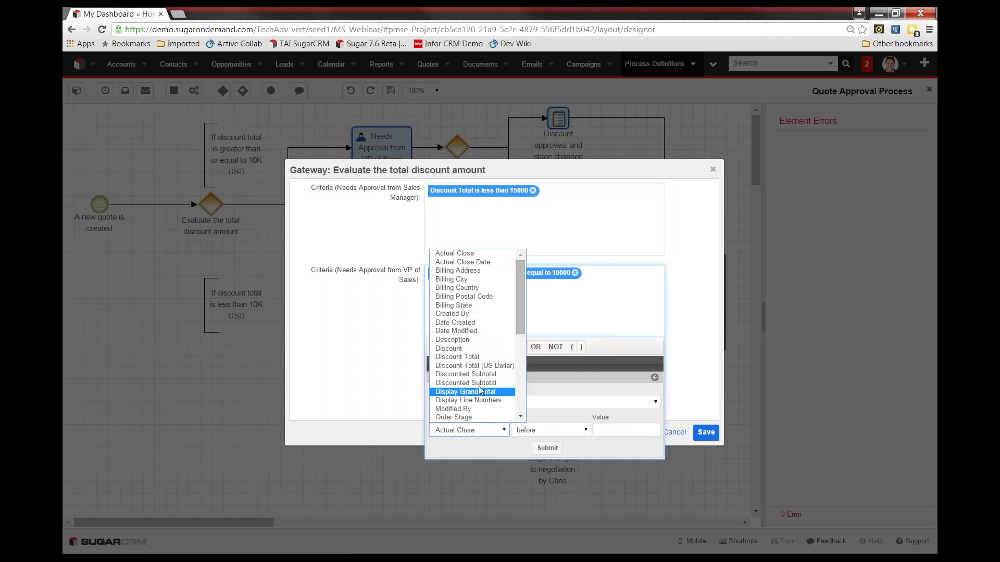
{"action": "left_click", "coordinate": [475, 358]}
{"action": "left_click", "coordinate": [551, 432]}
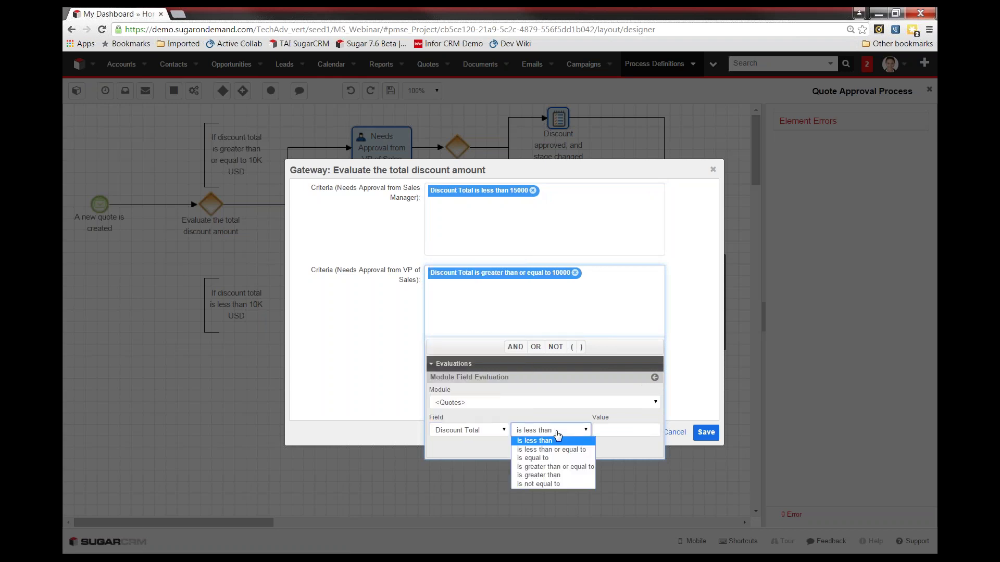
{"action": "left_click", "coordinate": [536, 466]}
{"action": "left_click", "coordinate": [608, 432]}
{"action": "type", "text": "1"}
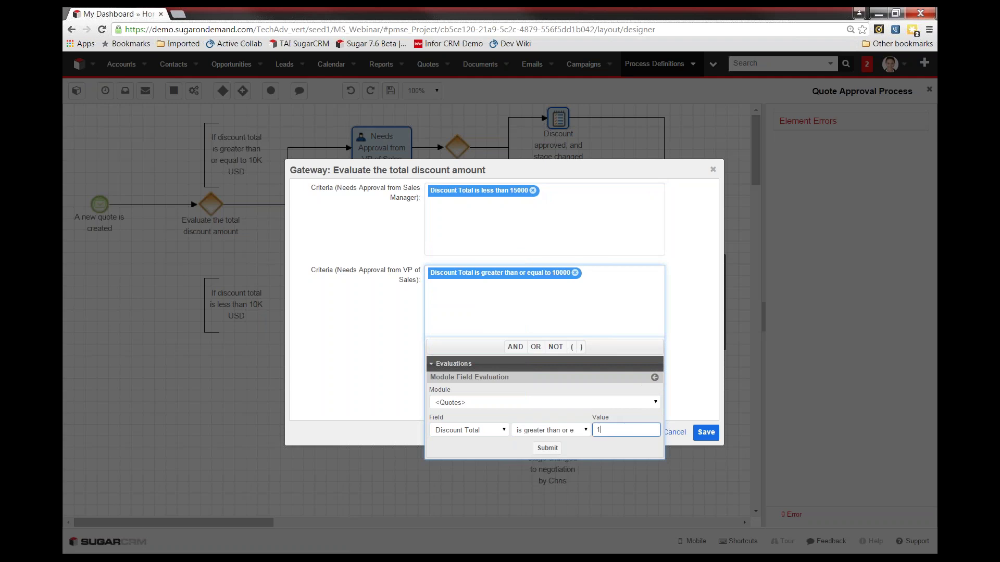
{"action": "type", "text": "5000"}
{"action": "left_click", "coordinate": [547, 448]}
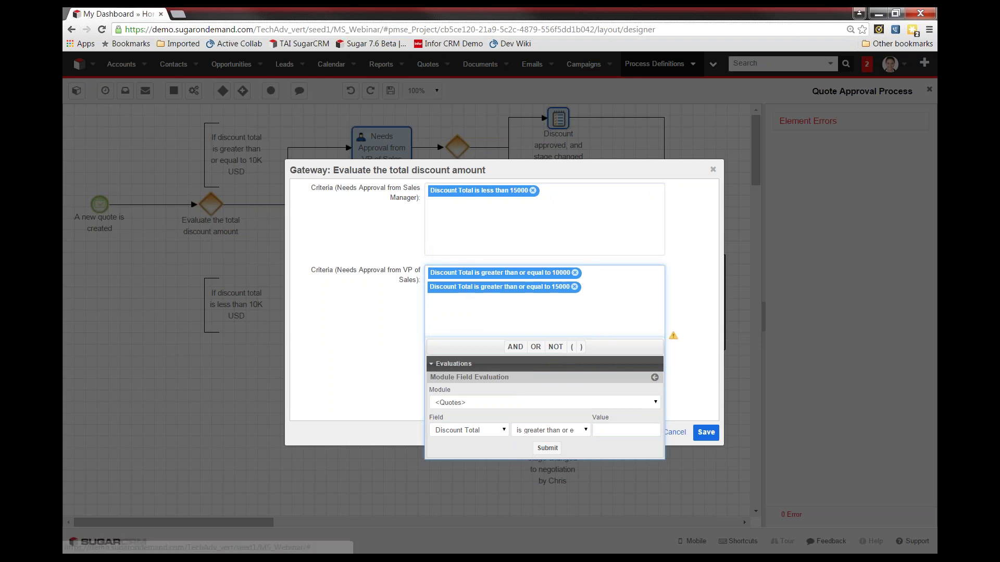
Step: Remove the old greater-than-or-equal-to 10000 condition and close the criteria builder
{"action": "mouse_move", "coordinate": [674, 335]}
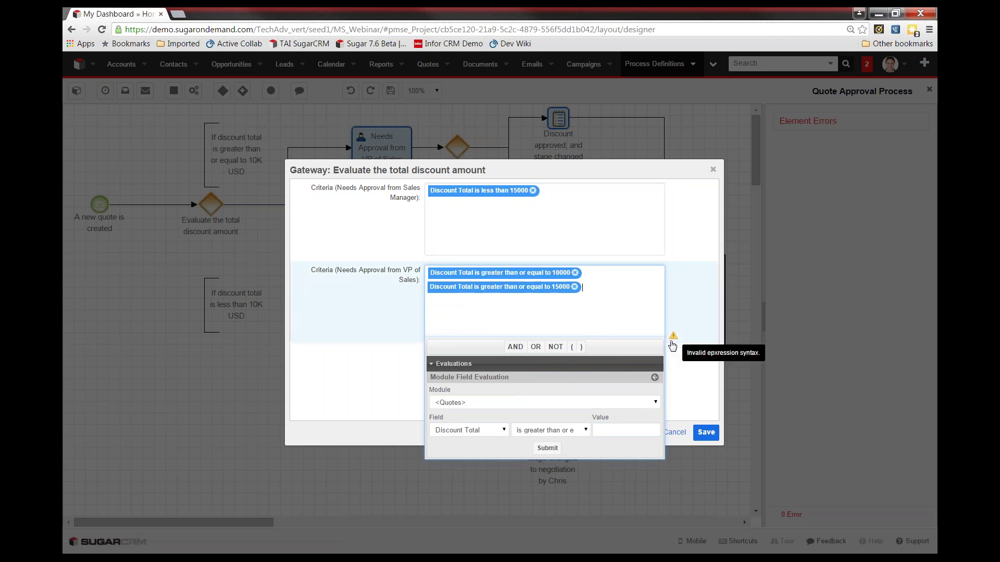
{"action": "left_click", "coordinate": [575, 272]}
{"action": "left_click", "coordinate": [435, 365]}
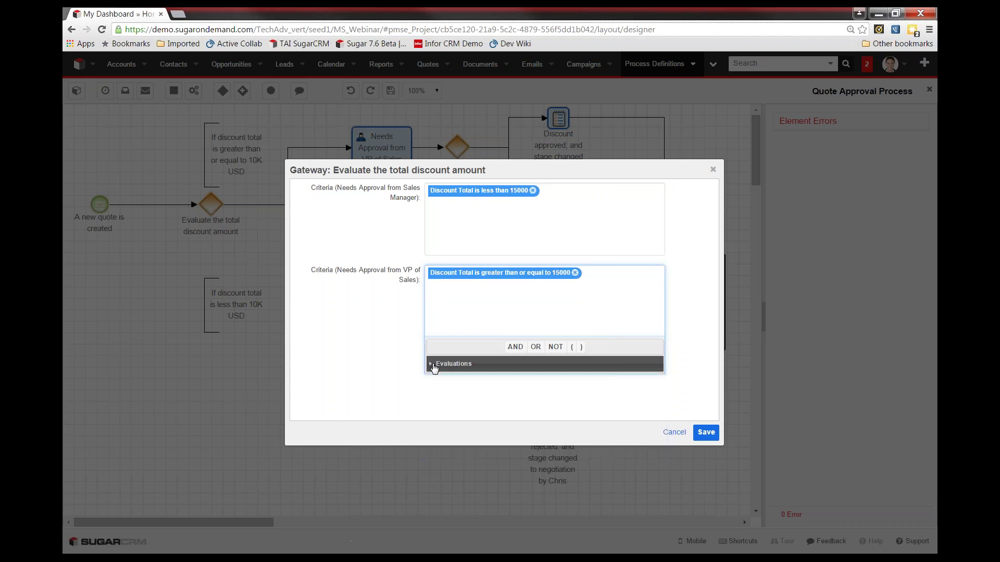
{"action": "left_click", "coordinate": [435, 365]}
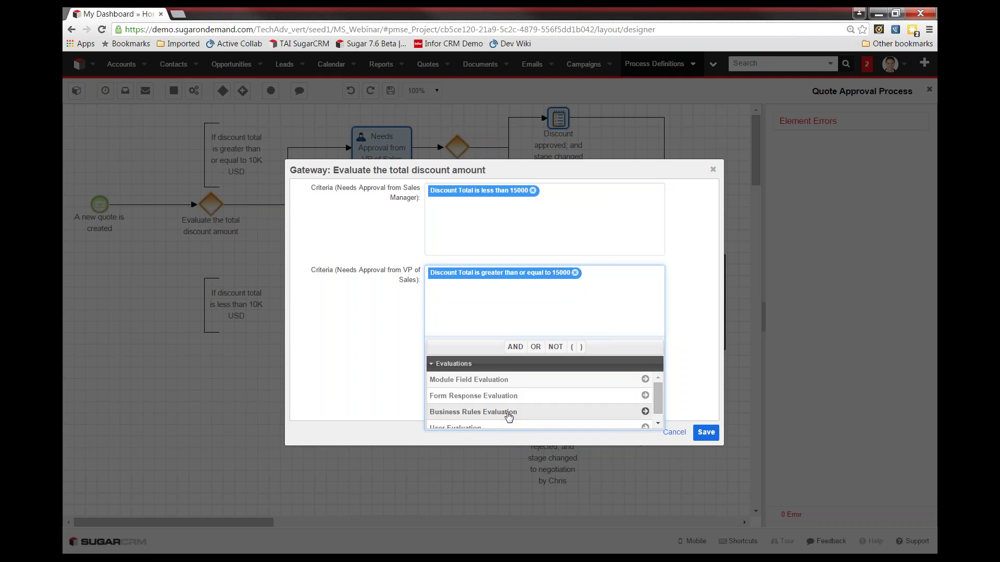
{"action": "scroll", "coordinate": [507, 415], "scroll_direction": "down", "scroll_amount": 1}
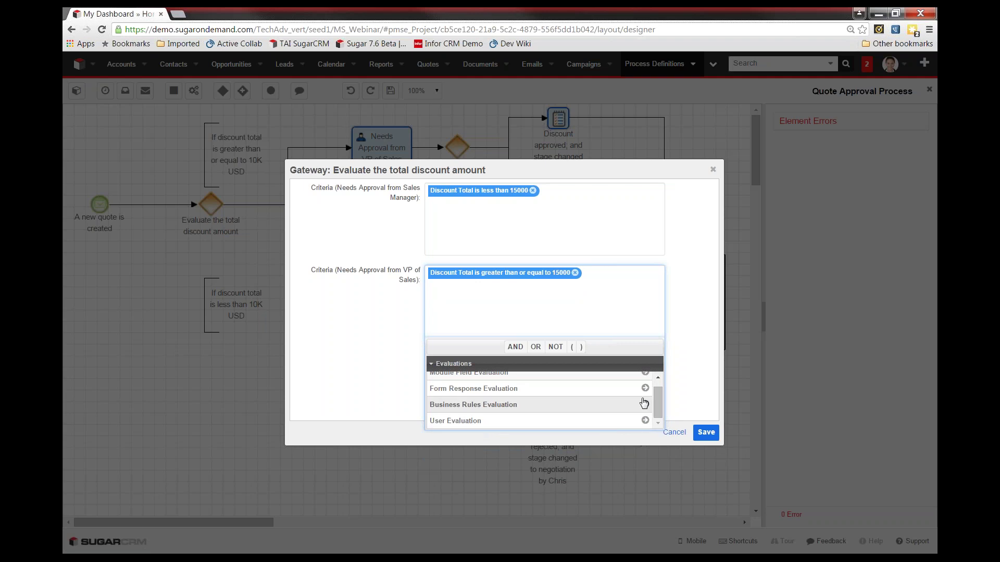
{"action": "left_click", "coordinate": [686, 385]}
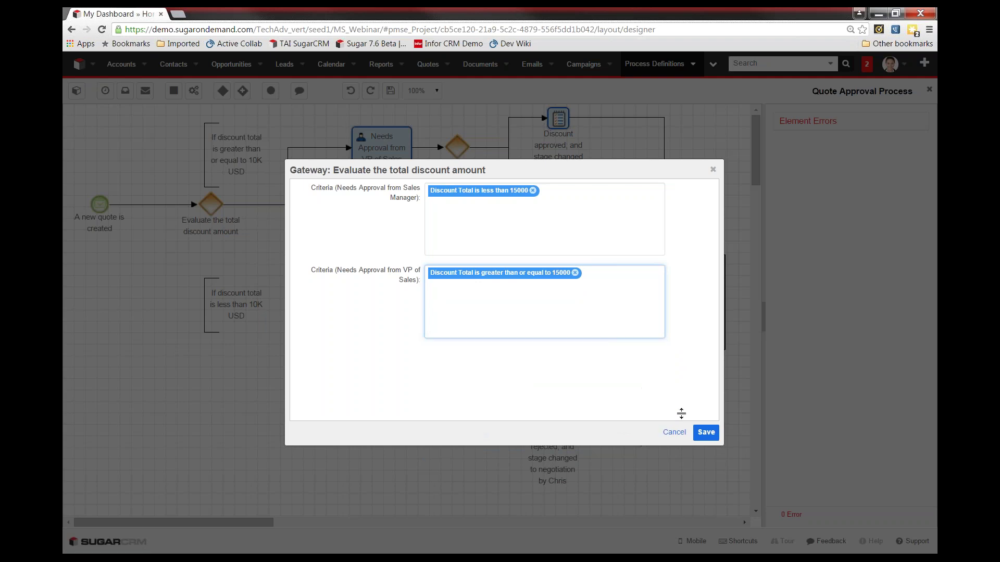
Step: Save the Gateway dialog and dismiss the VP of Sales task's context menu
{"action": "left_click", "coordinate": [707, 433]}
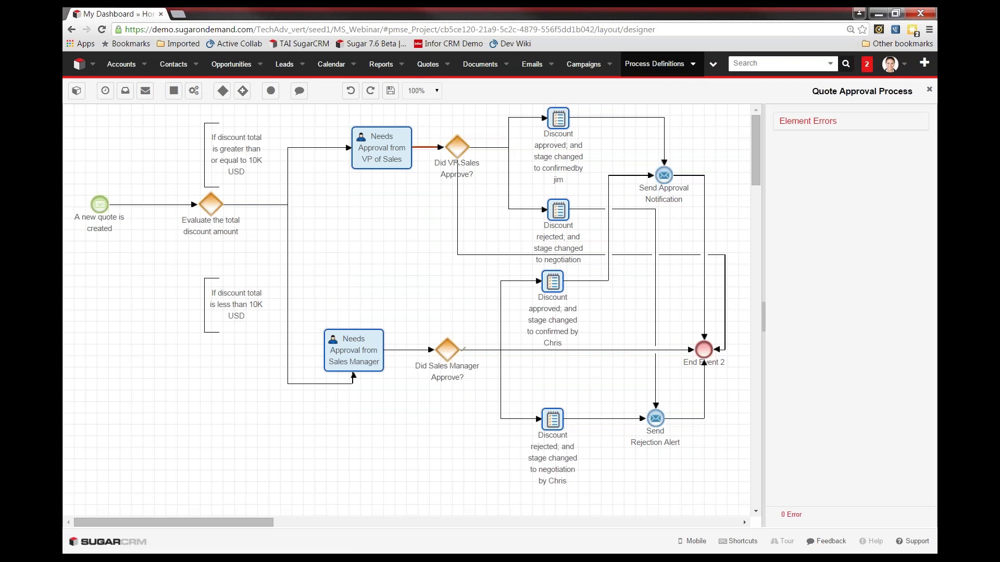
{"action": "right_click", "coordinate": [397, 148]}
{"action": "left_click", "coordinate": [449, 131]}
{"action": "left_click", "coordinate": [447, 66]}
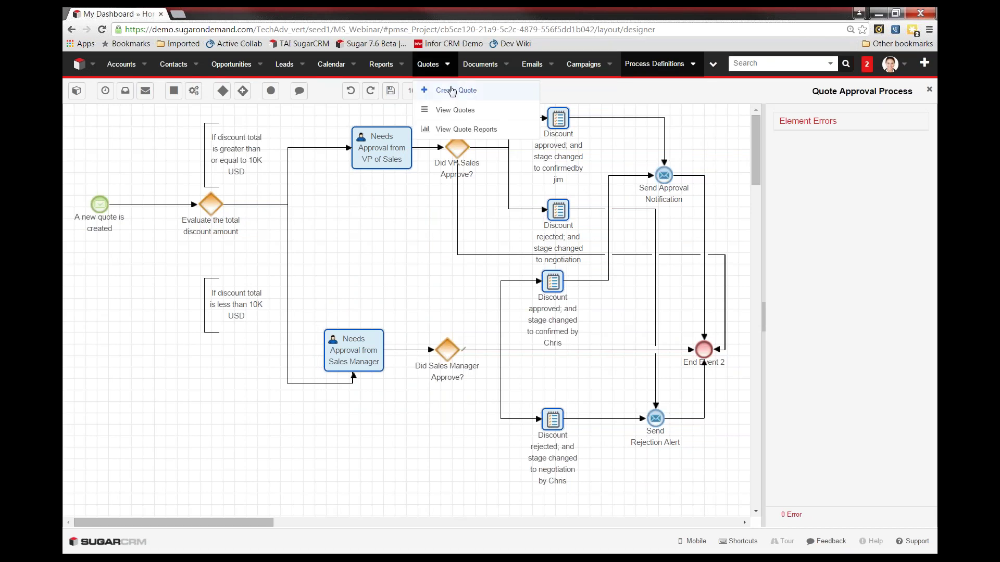
Step: Create a quote with subject 'MS Demo', valid until 11/20/2015, billed to Avery Software Co
{"action": "left_click", "coordinate": [449, 90]}
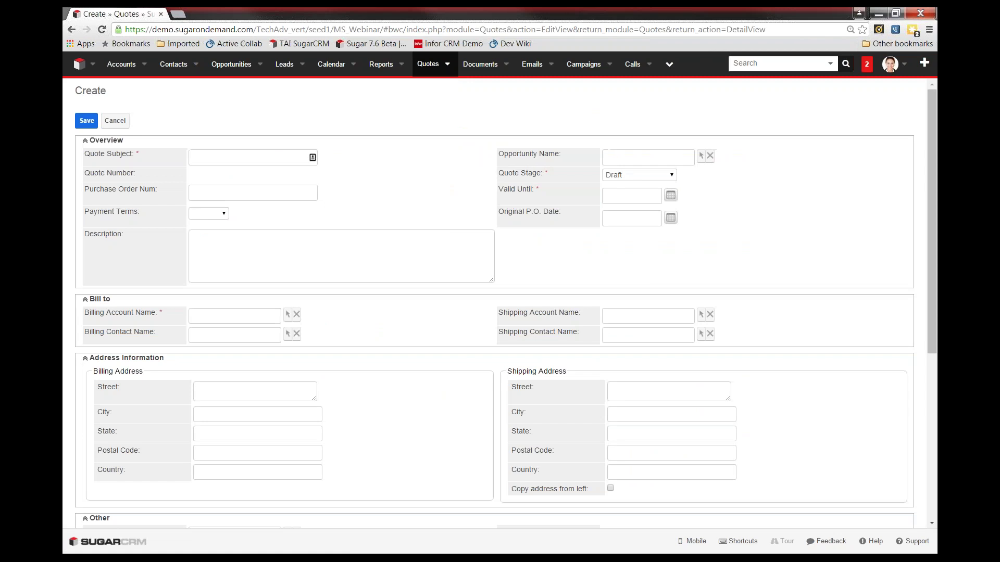
{"action": "left_click", "coordinate": [271, 163]}
{"action": "type", "text": "MS Demo"}
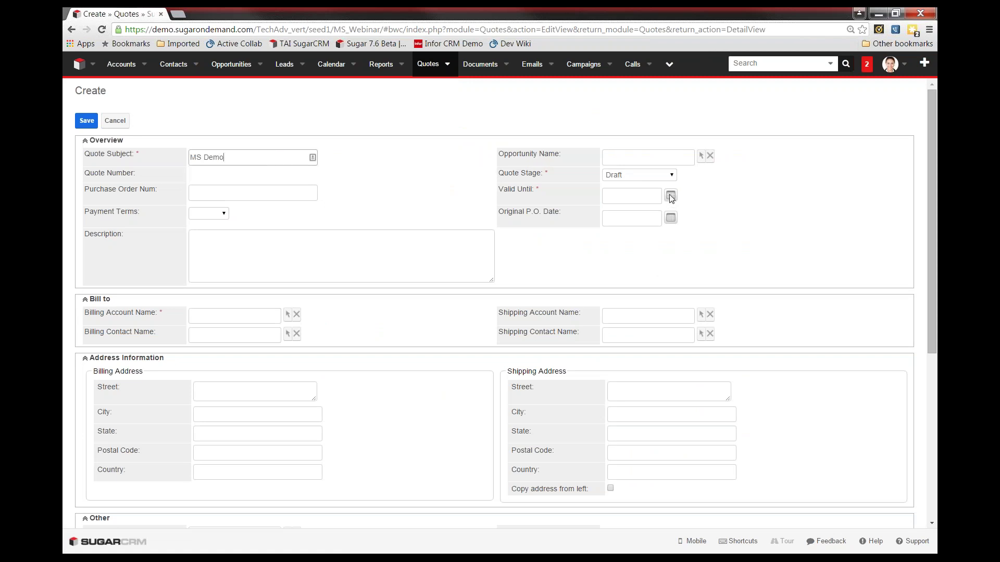
{"action": "left_click", "coordinate": [671, 197]}
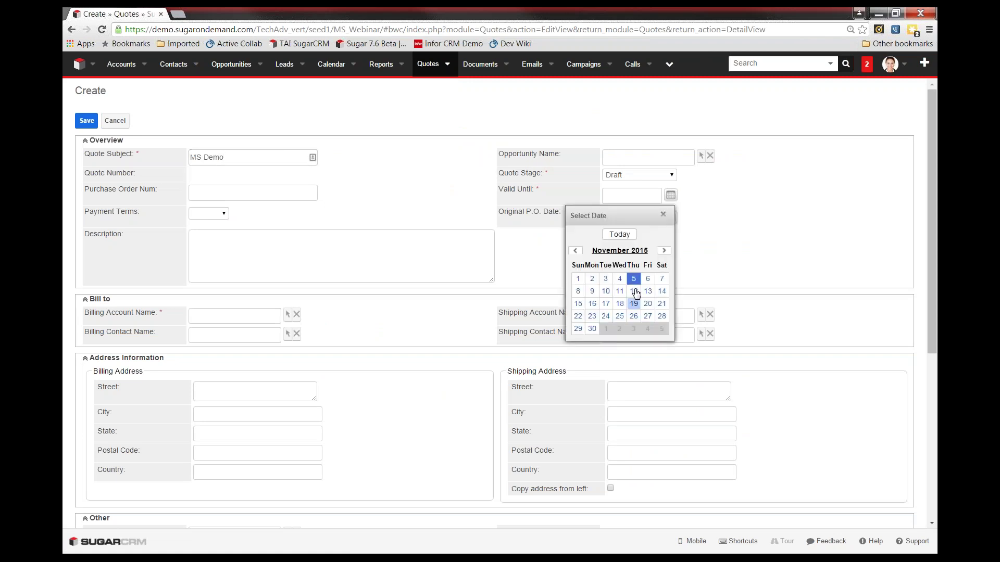
{"action": "left_click", "coordinate": [644, 308]}
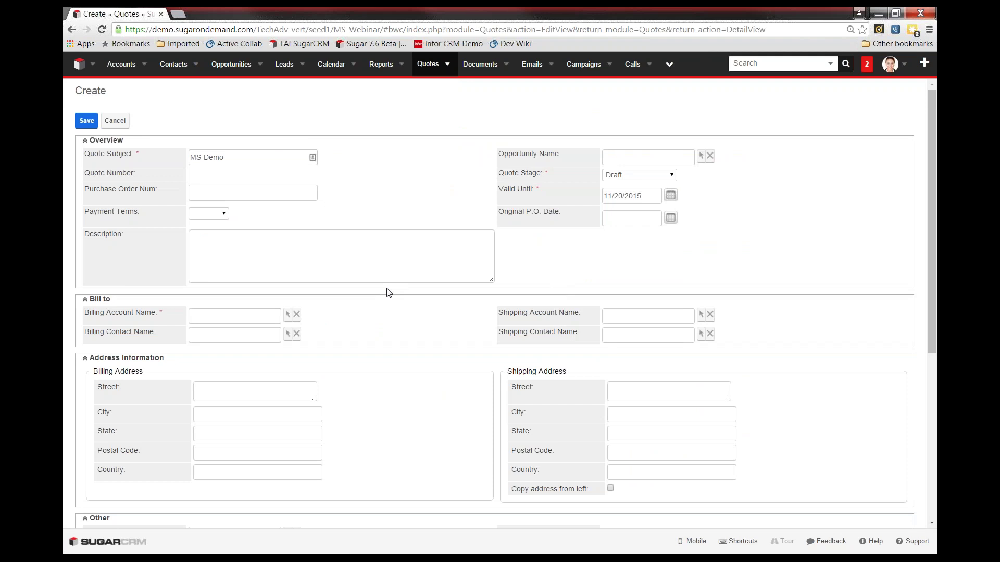
{"action": "left_click", "coordinate": [219, 314]}
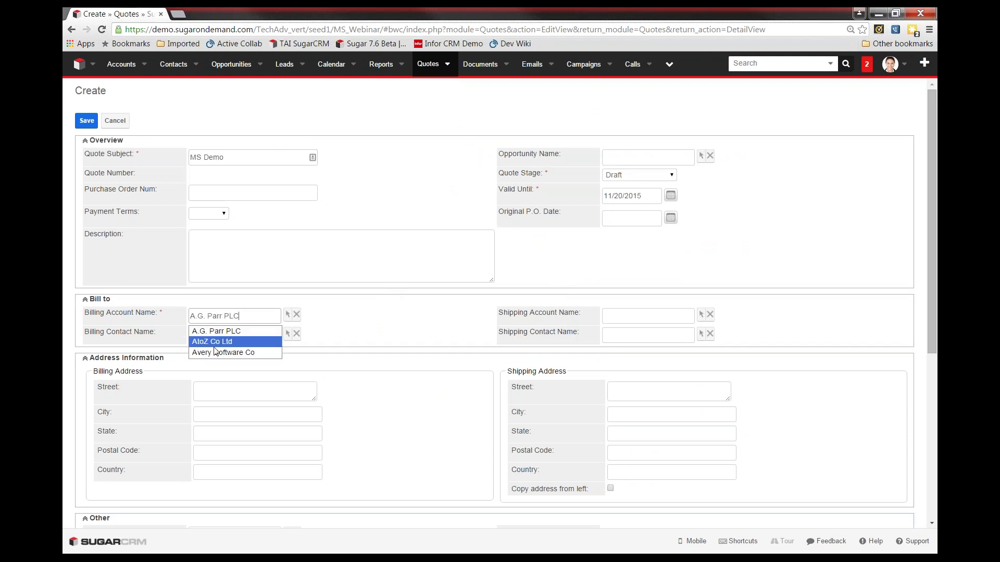
{"action": "left_click", "coordinate": [234, 339]}
Step: Add a line-item group with one row and open its product catalog
{"action": "scroll", "coordinate": [350, 344], "scroll_direction": "down", "scroll_amount": 1}
{"action": "scroll", "coordinate": [350, 345], "scroll_direction": "down", "scroll_amount": 4}
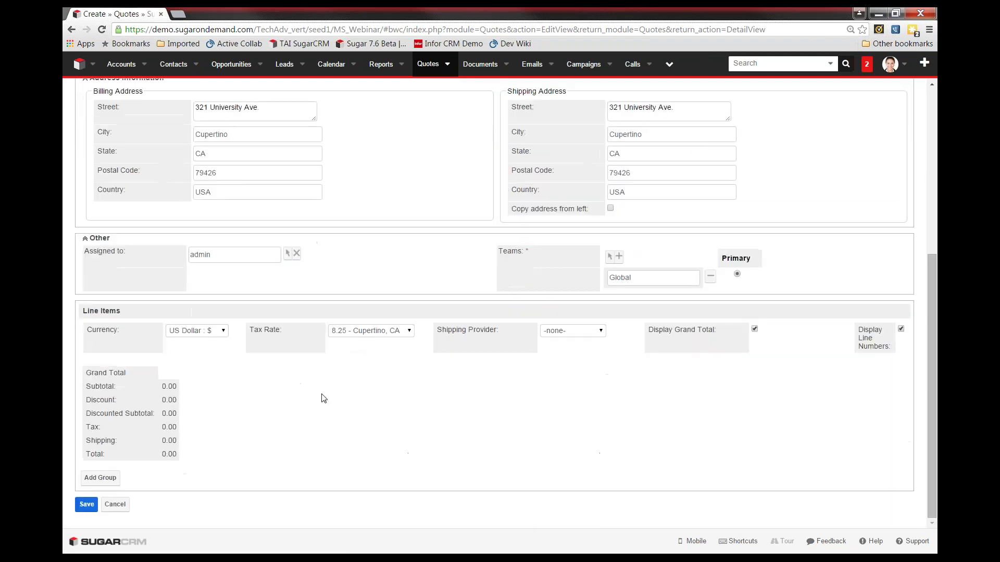
{"action": "left_click", "coordinate": [99, 477]}
{"action": "left_click", "coordinate": [101, 448]}
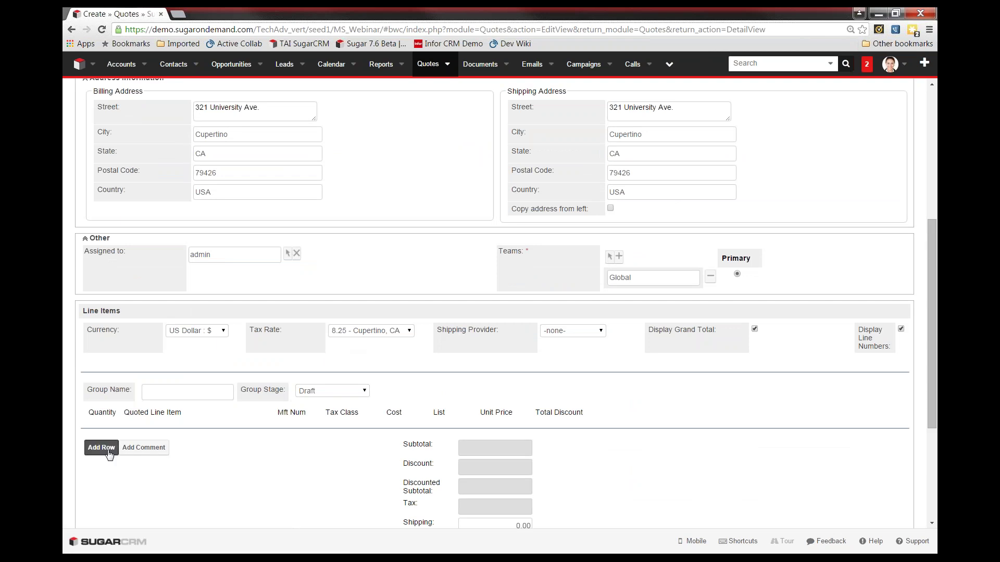
{"action": "left_click", "coordinate": [274, 427]}
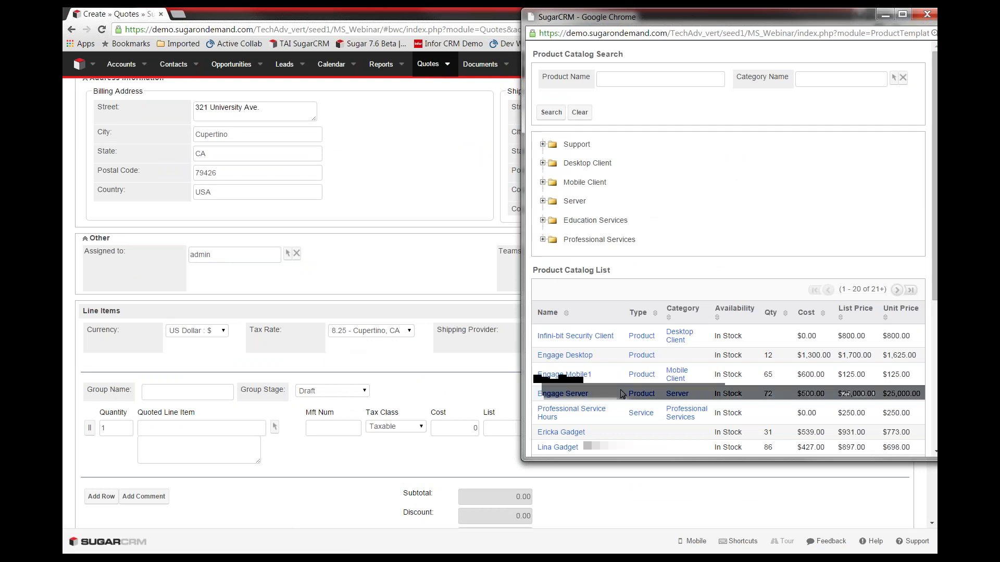
Step: Set the line item to Engage Server with quantity 10
{"action": "left_click", "coordinate": [568, 395]}
{"action": "left_click", "coordinate": [130, 429]}
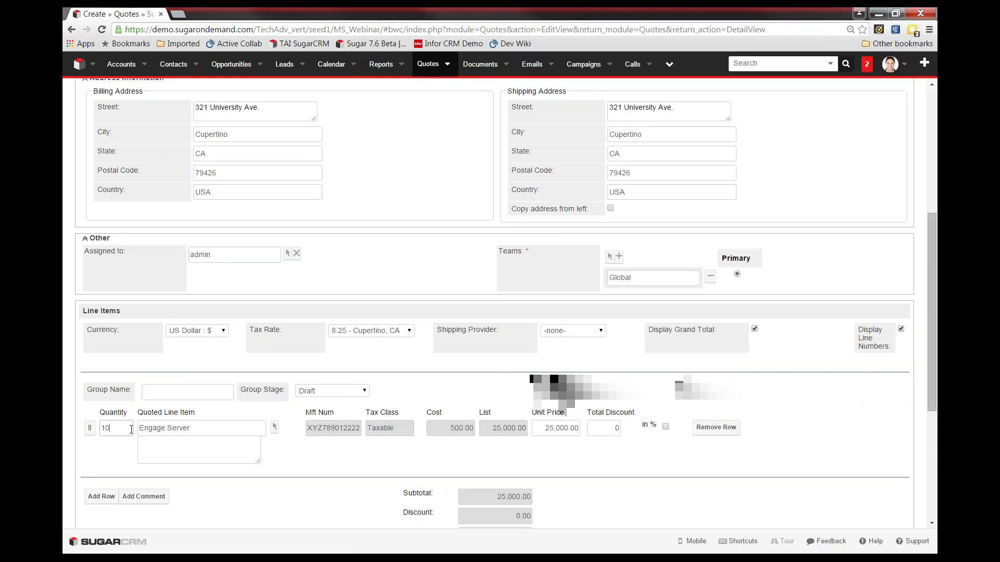
{"action": "type", "text": "0"}
{"action": "left_click", "coordinate": [406, 461]}
Step: Apply a 20,000 total discount, save the quote, and sign in as Vice President of Sales
{"action": "scroll", "coordinate": [580, 460], "scroll_direction": "down", "scroll_amount": 1}
{"action": "left_click", "coordinate": [614, 376]}
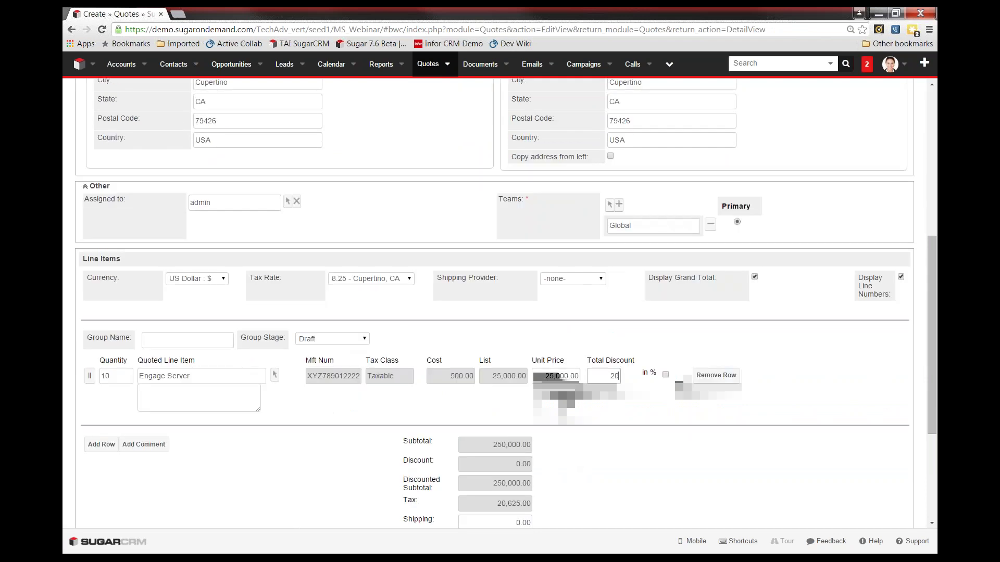
{"action": "left_click", "coordinate": [628, 435]}
{"action": "scroll", "coordinate": [612, 443], "scroll_direction": "down", "scroll_amount": 4}
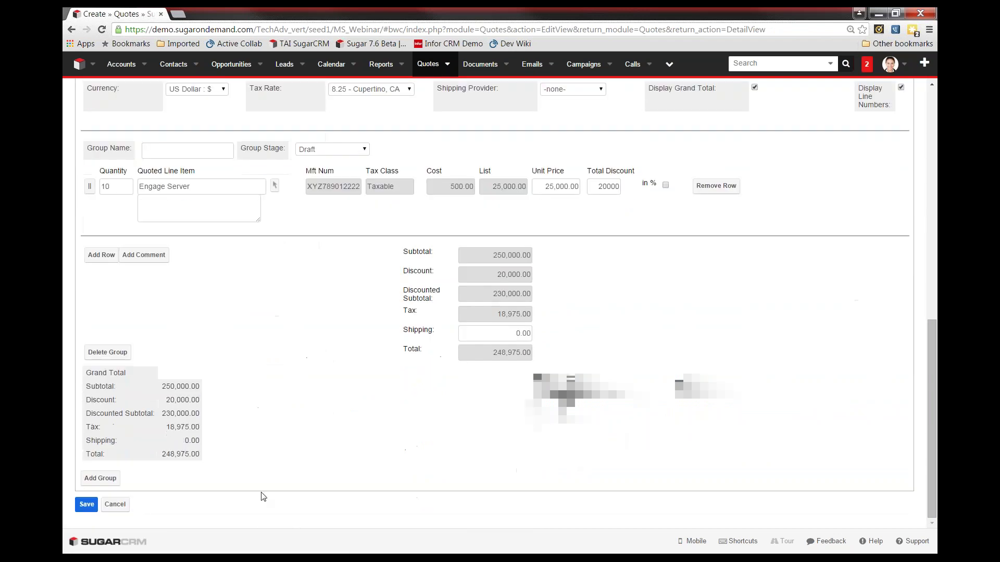
{"action": "left_click", "coordinate": [93, 511]}
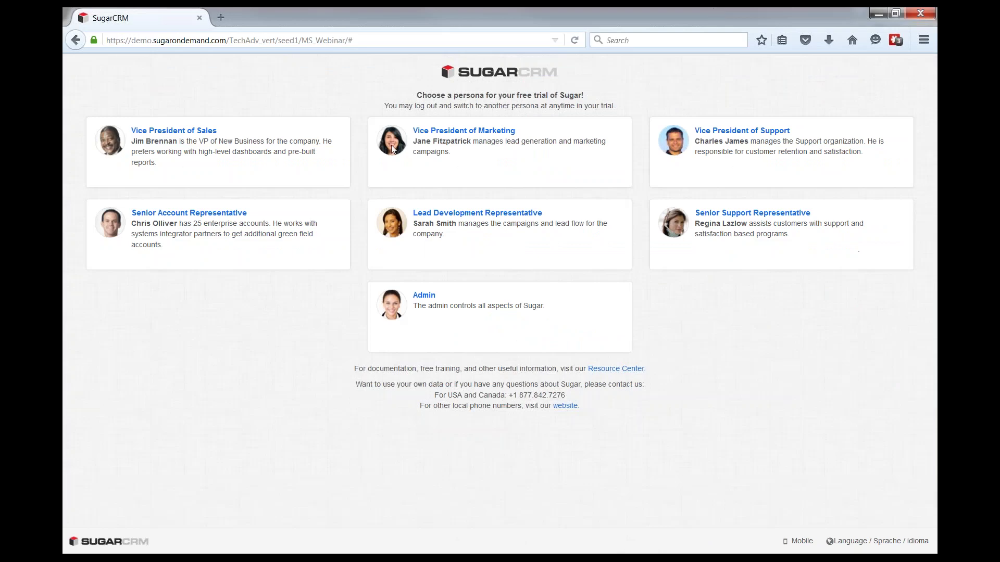
{"action": "left_click", "coordinate": [173, 130]}
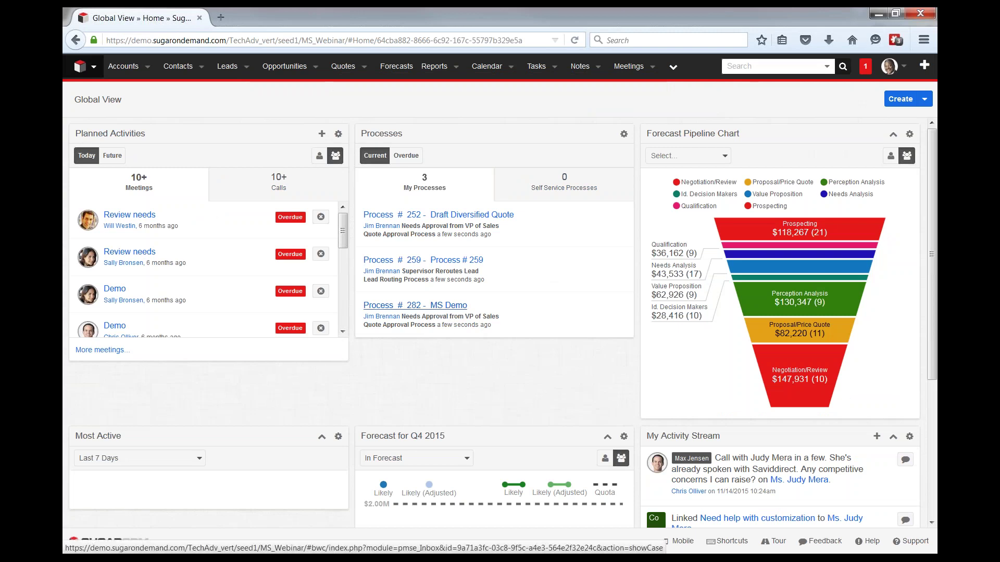
Step: Open Process #282 - MS Demo, scroll through its line items and discount, and Approve it
{"action": "left_click", "coordinate": [448, 306]}
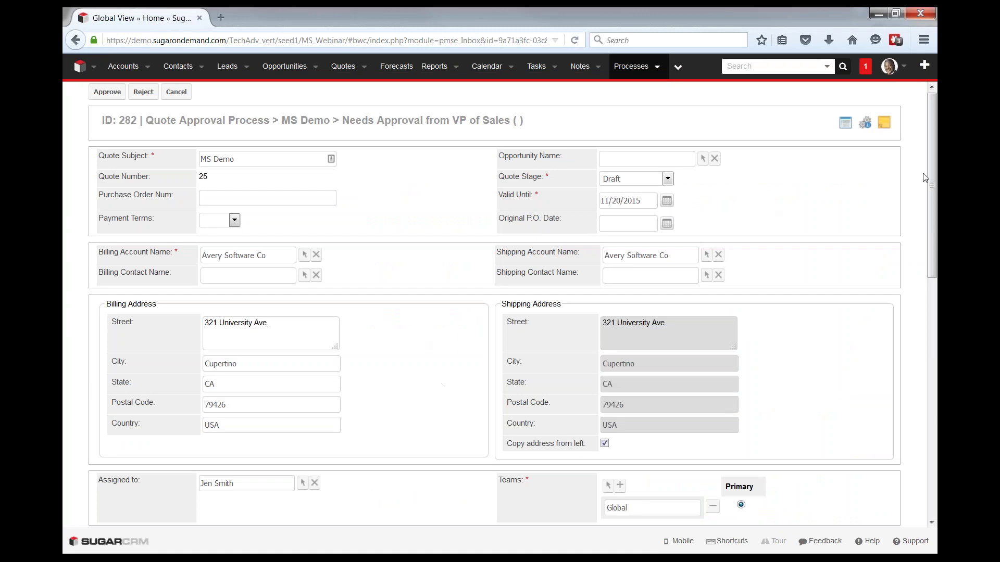
{"action": "left_click_drag", "start_coordinate": [932, 174], "coordinate": [931, 406]}
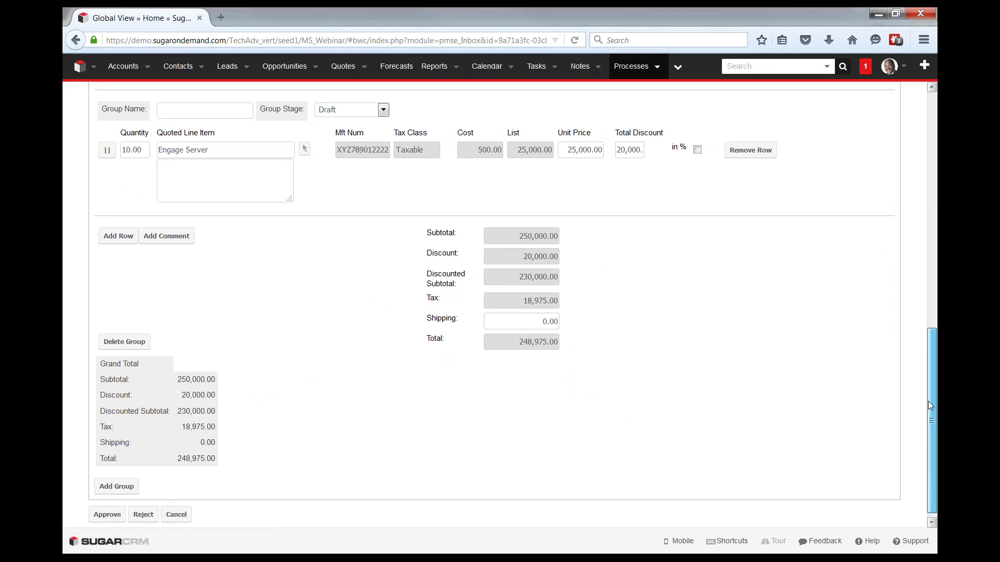
{"action": "left_click_drag", "start_coordinate": [931, 406], "coordinate": [931, 163]}
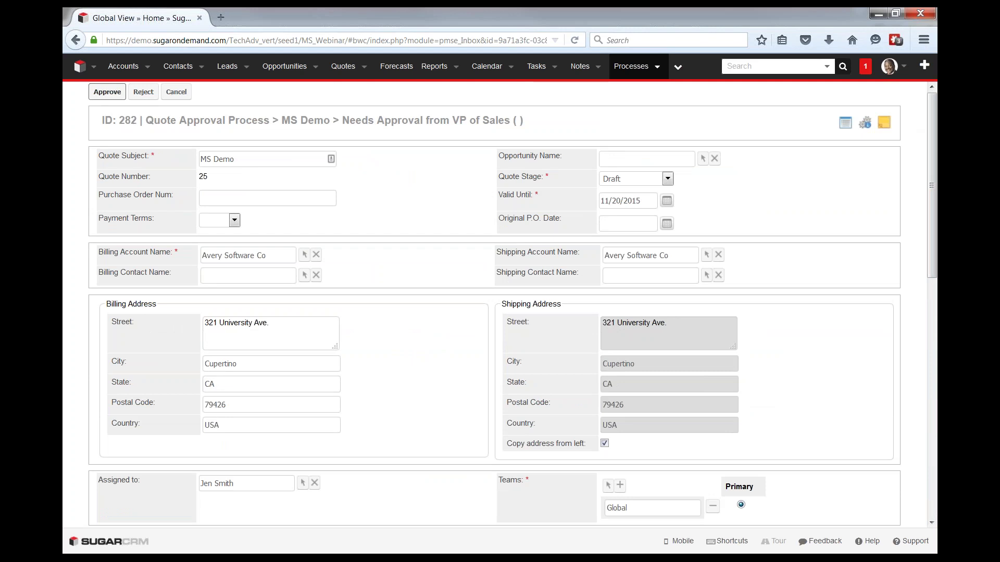
{"action": "left_click", "coordinate": [106, 91]}
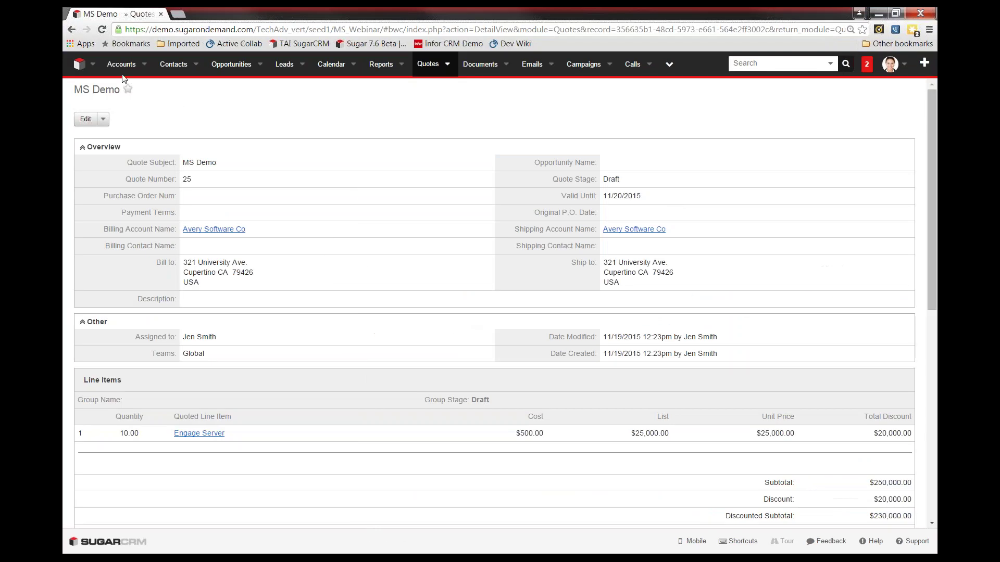
Step: Reload the MS Demo quote and check the Confirmed stage and approval note in Description
{"action": "left_click", "coordinate": [101, 29]}
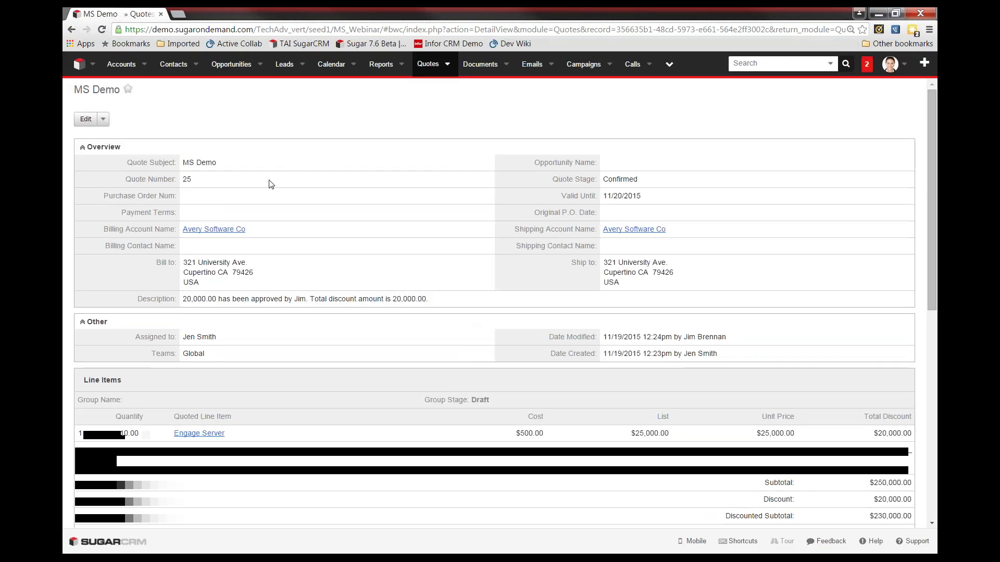
{"action": "left_click_drag", "start_coordinate": [186, 302], "coordinate": [428, 301]}
{"action": "left_click", "coordinate": [446, 302]}
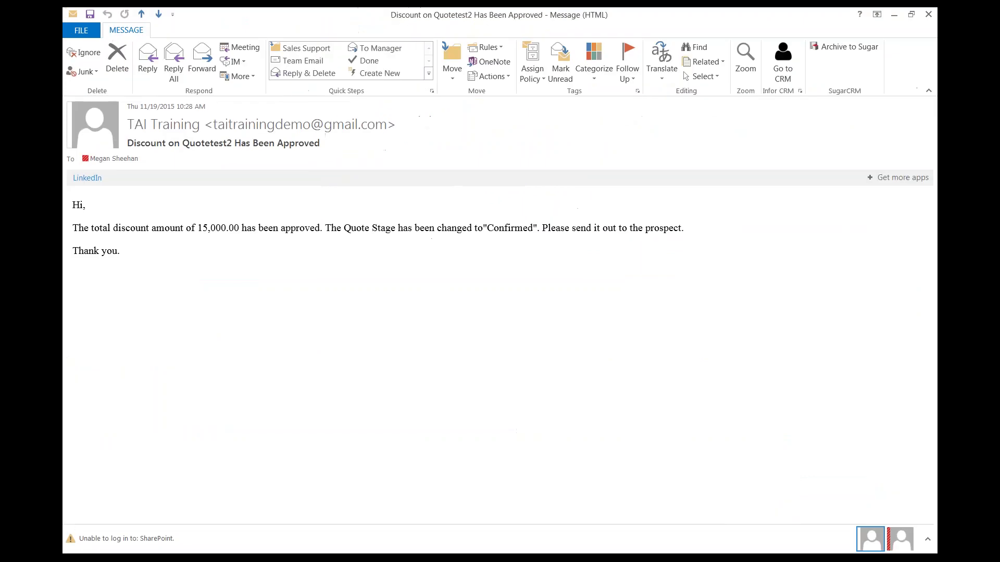
{"action": "left_click_drag", "start_coordinate": [183, 142], "coordinate": [233, 145]}
{"action": "left_click_drag", "start_coordinate": [196, 230], "coordinate": [280, 230]}
{"action": "left_click", "coordinate": [304, 232]}
{"action": "key", "text": "super+Down"}
{"action": "key", "text": "super+Down"}
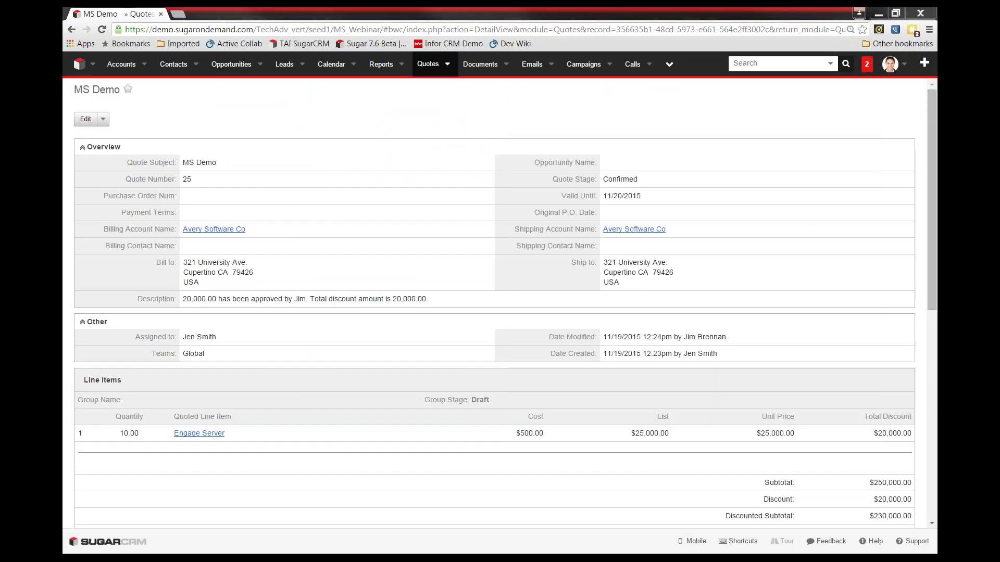
Step: Go to the Processes module via the navbar overflow and open Process Management
{"action": "double_click", "coordinate": [481, 192]}
{"action": "left_click", "coordinate": [480, 156]}
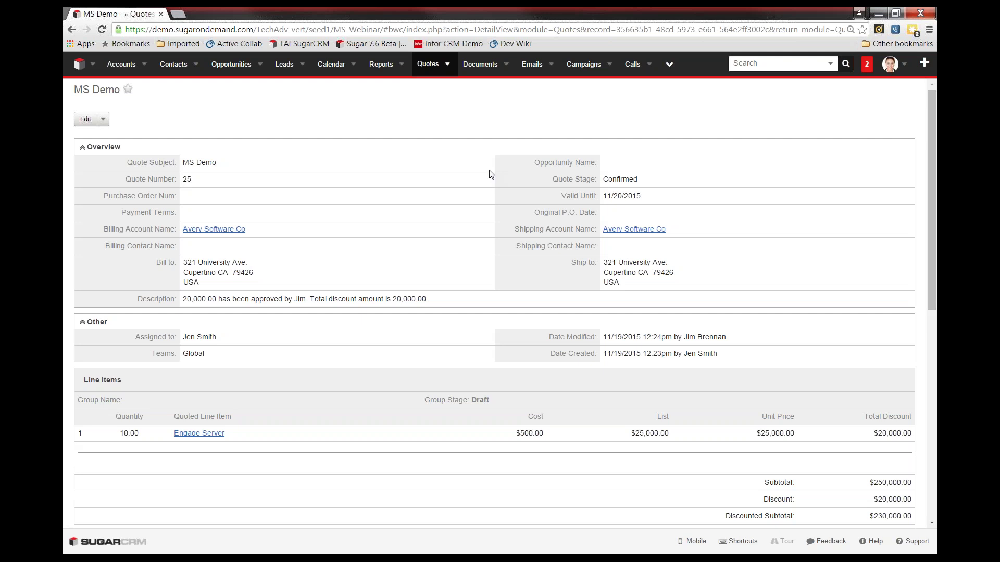
{"action": "left_click", "coordinate": [671, 65]}
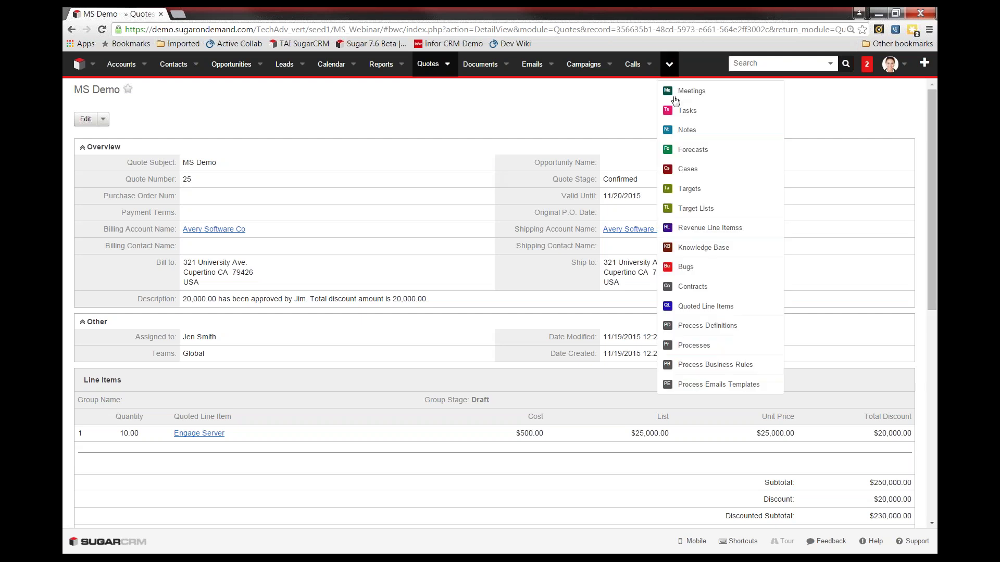
{"action": "left_click", "coordinate": [682, 346]}
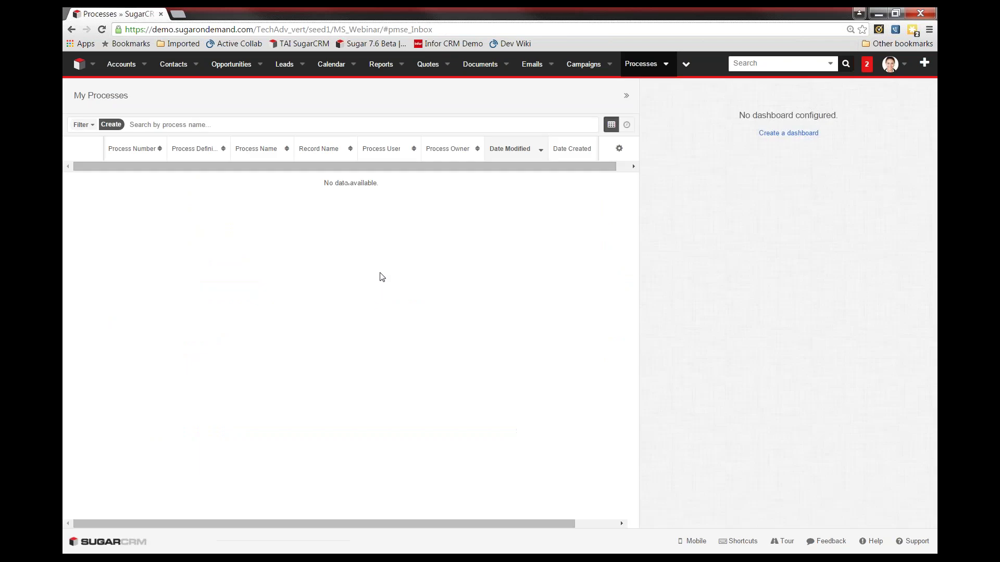
{"action": "left_click", "coordinate": [666, 72]}
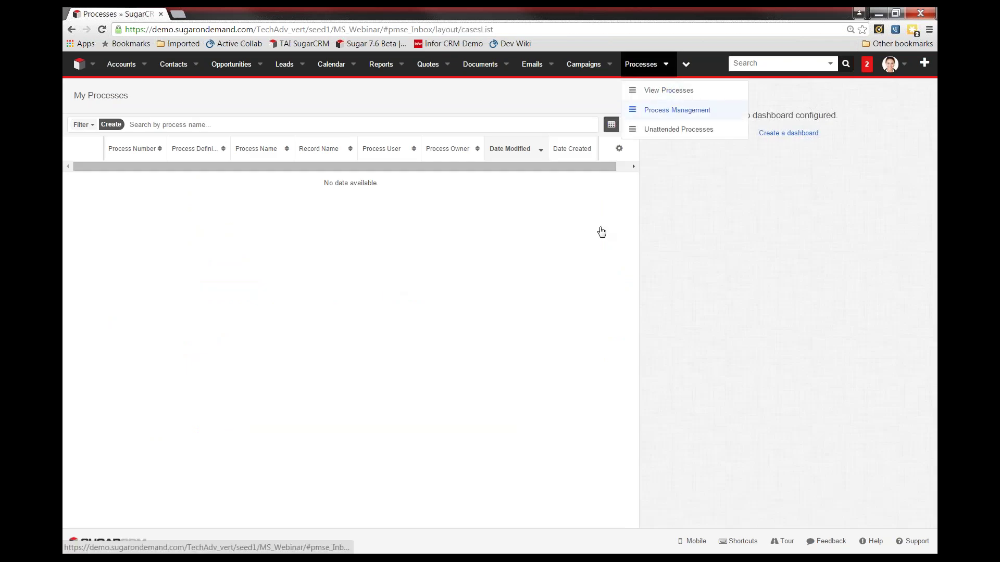
{"action": "key", "text": "Return"}
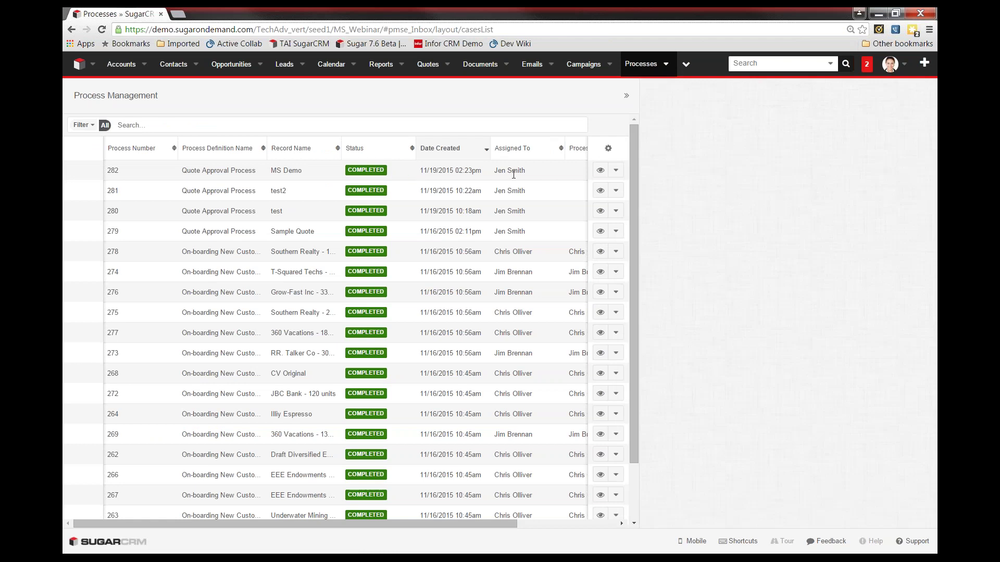
Step: Preview the Quote Approval process design and view its diagram at full size
{"action": "left_click", "coordinate": [600, 171]}
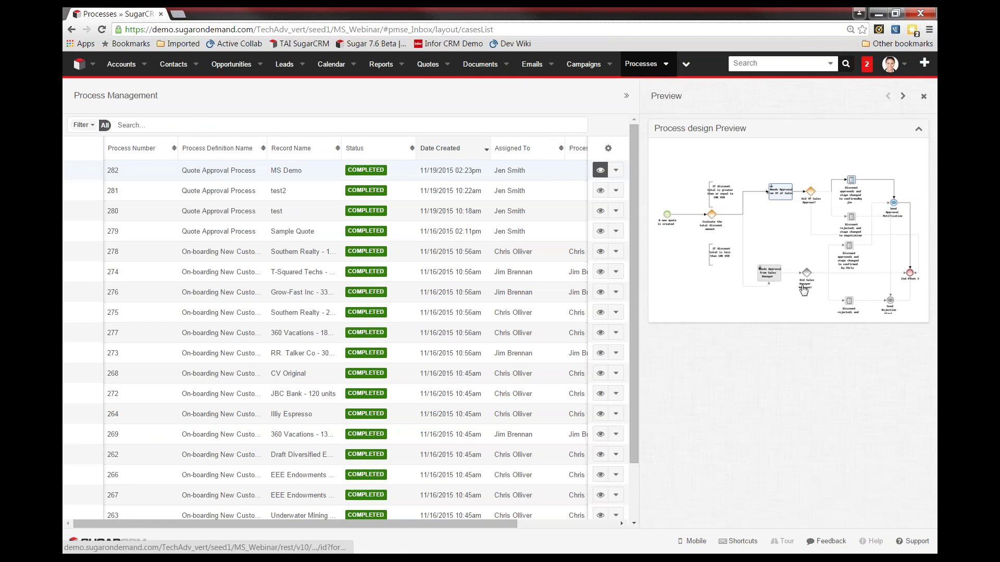
{"action": "left_click", "coordinate": [805, 243]}
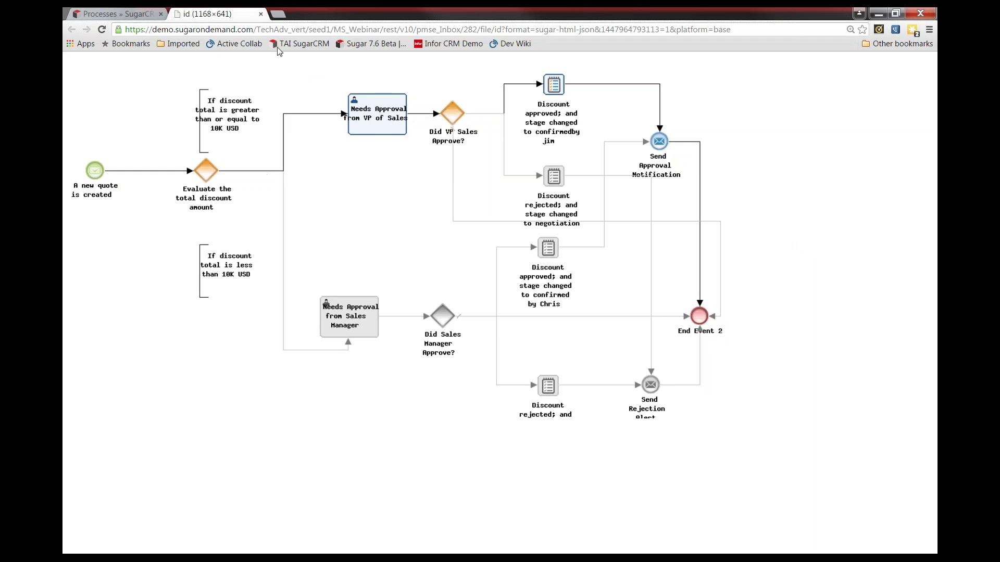
{"action": "left_click", "coordinate": [260, 14]}
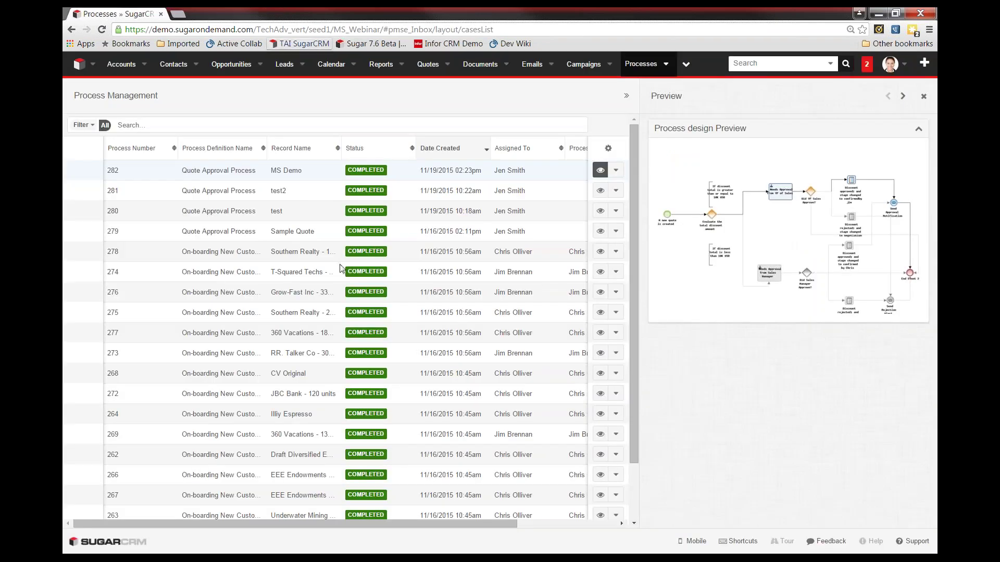
Step: View the Ignored Case Alert process diagram at full size, then go back to My Dashboard
{"action": "scroll", "coordinate": [339, 271], "scroll_direction": "down", "scroll_amount": 3}
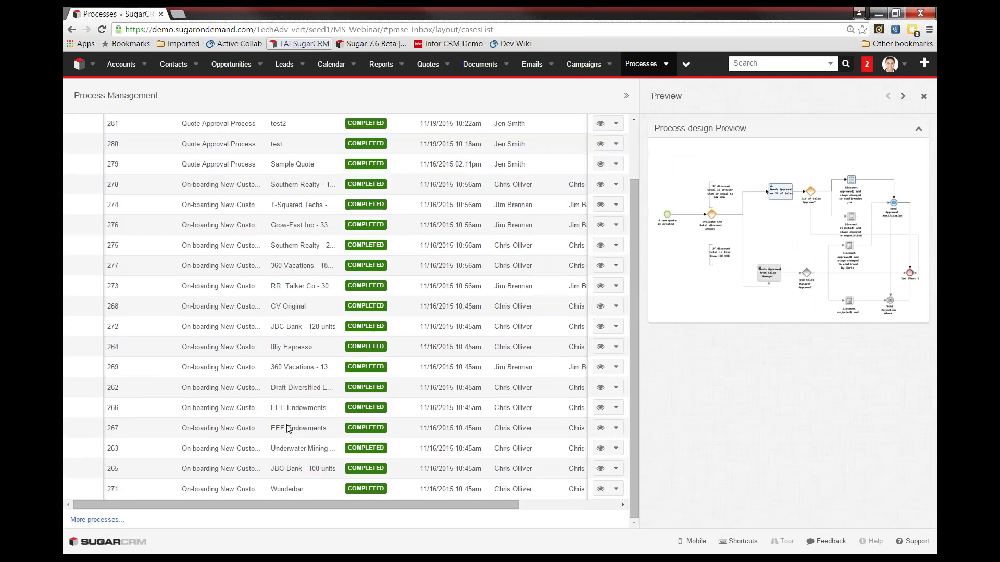
{"action": "scroll", "coordinate": [294, 416], "scroll_direction": "down", "scroll_amount": 5}
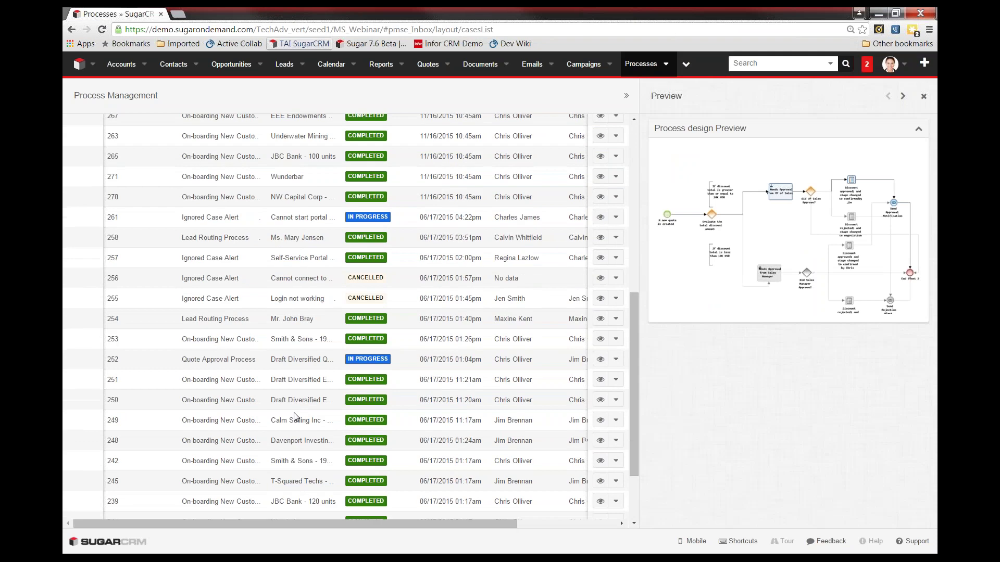
{"action": "left_click", "coordinate": [600, 218]}
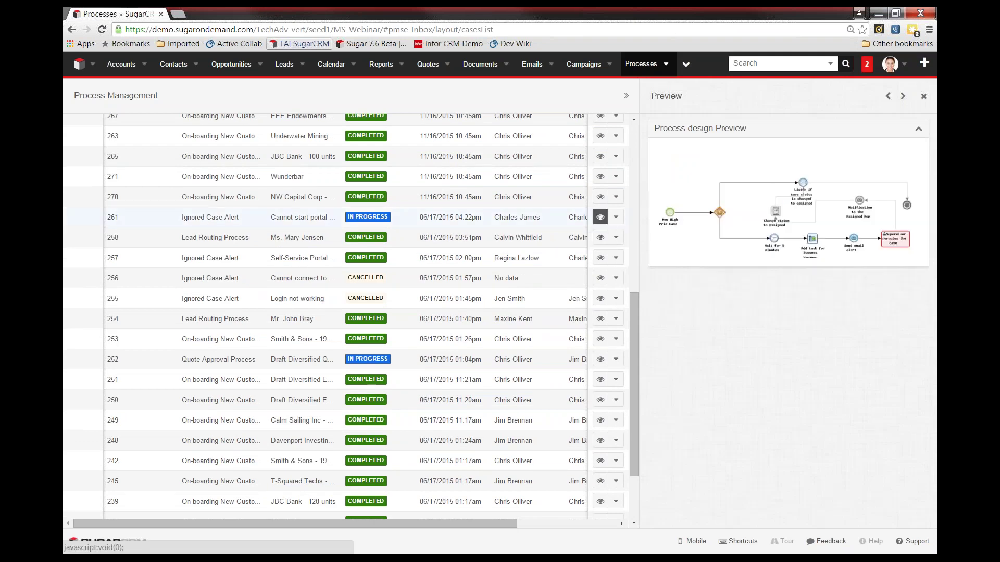
{"action": "left_click", "coordinate": [775, 219]}
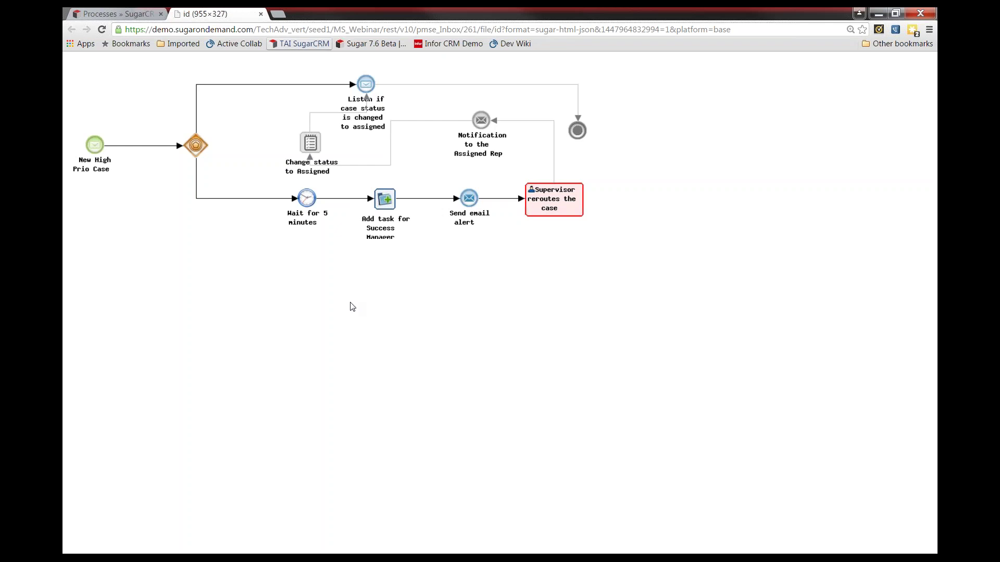
{"action": "left_click", "coordinate": [260, 14]}
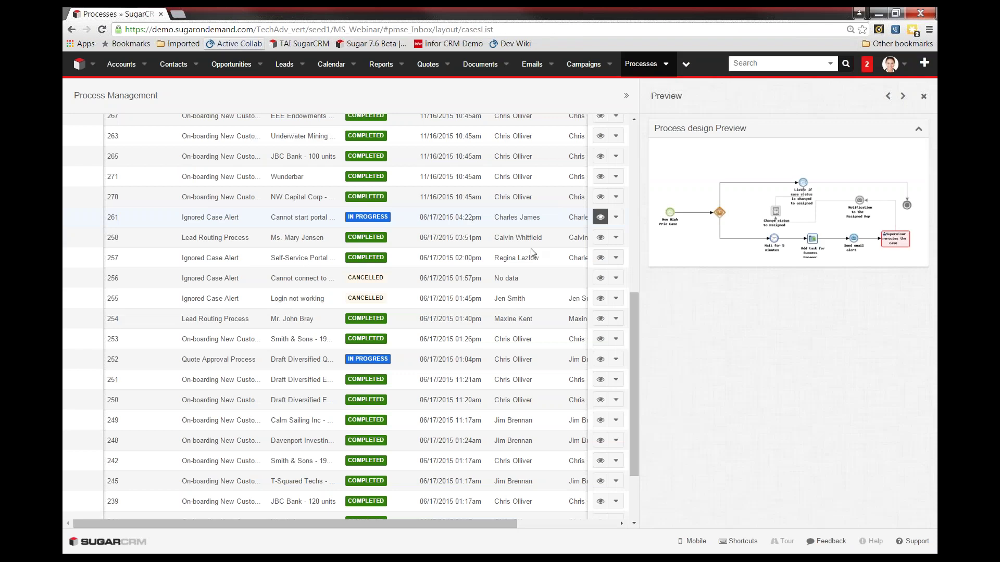
{"action": "left_click", "coordinate": [632, 267]}
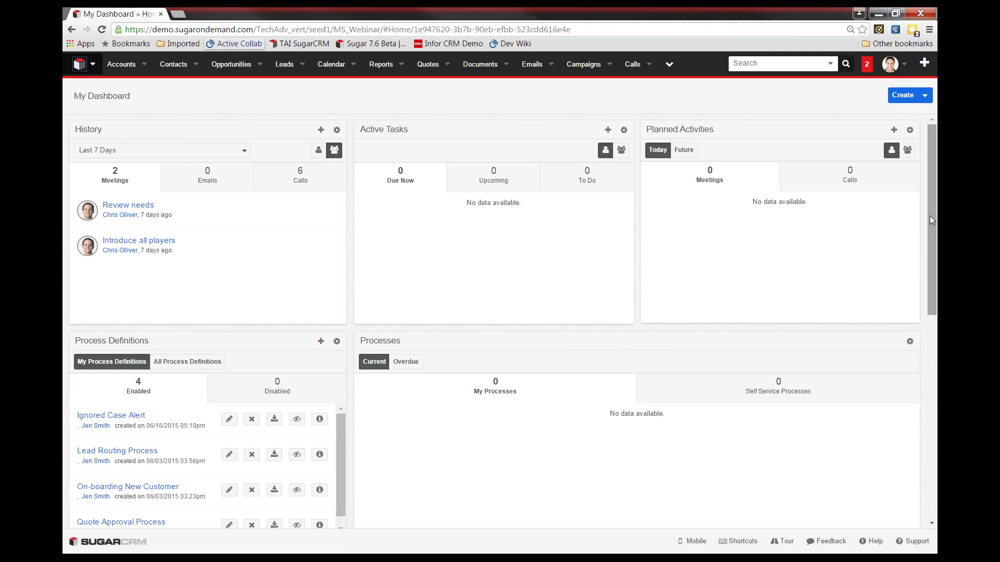
Step: In the dashboard's Process Business Rules list, edit the Global Territory Lead Routing rule
{"action": "left_click_drag", "start_coordinate": [930, 216], "coordinate": [911, 446]}
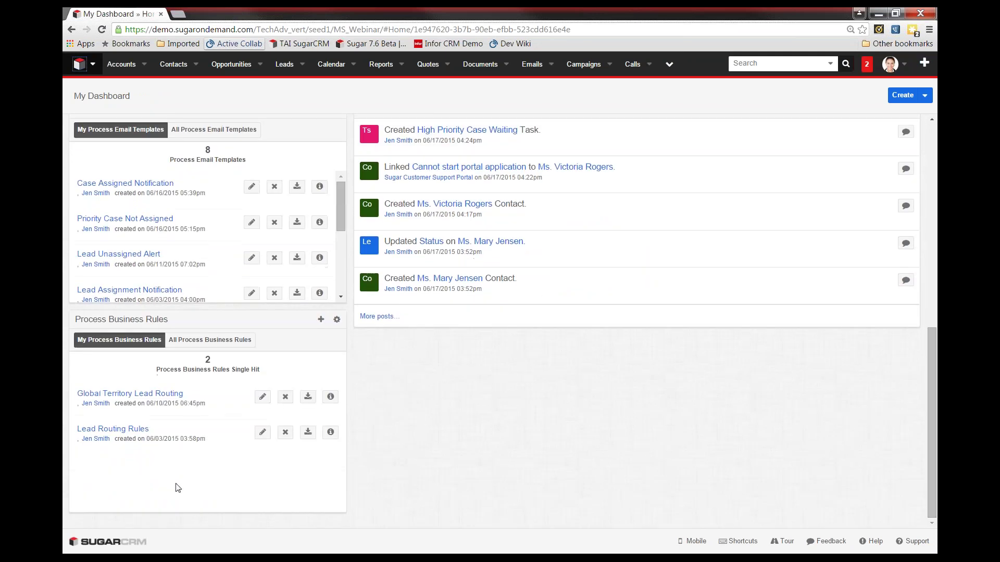
{"action": "left_click", "coordinate": [262, 398]}
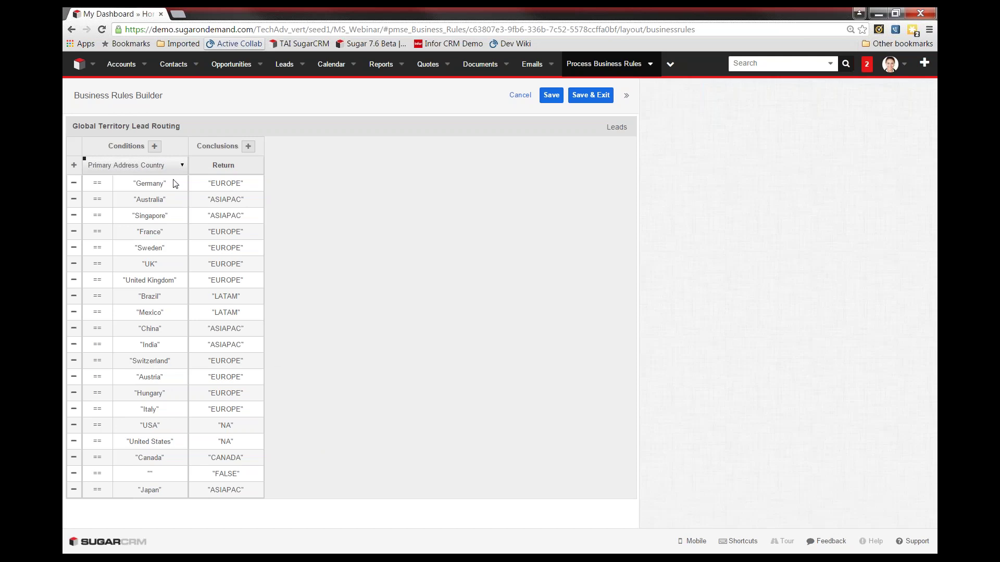
Step: Add a new rule row below Japan with the condition == 'Argentina'
{"action": "left_click", "coordinate": [73, 165]}
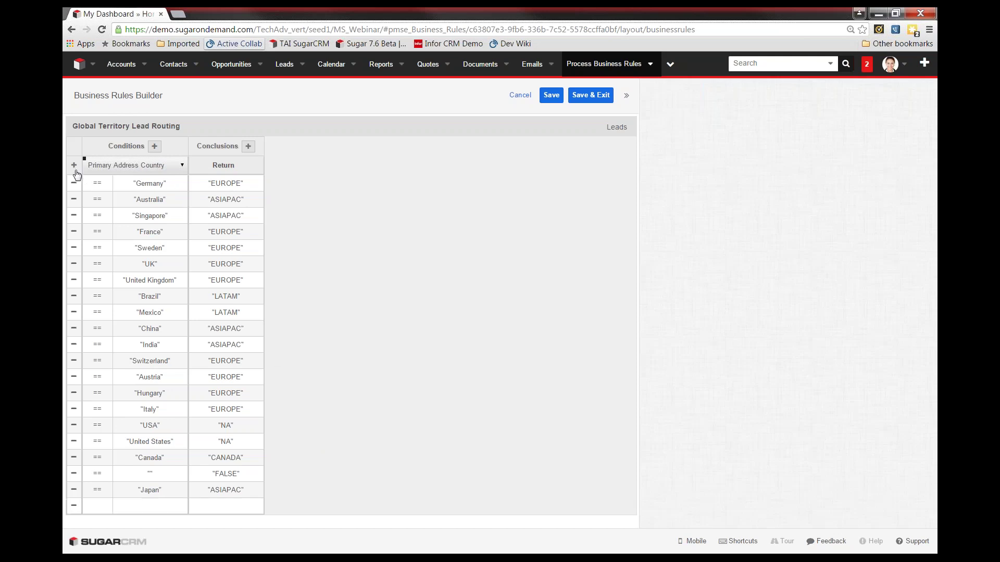
{"action": "left_click", "coordinate": [140, 509]}
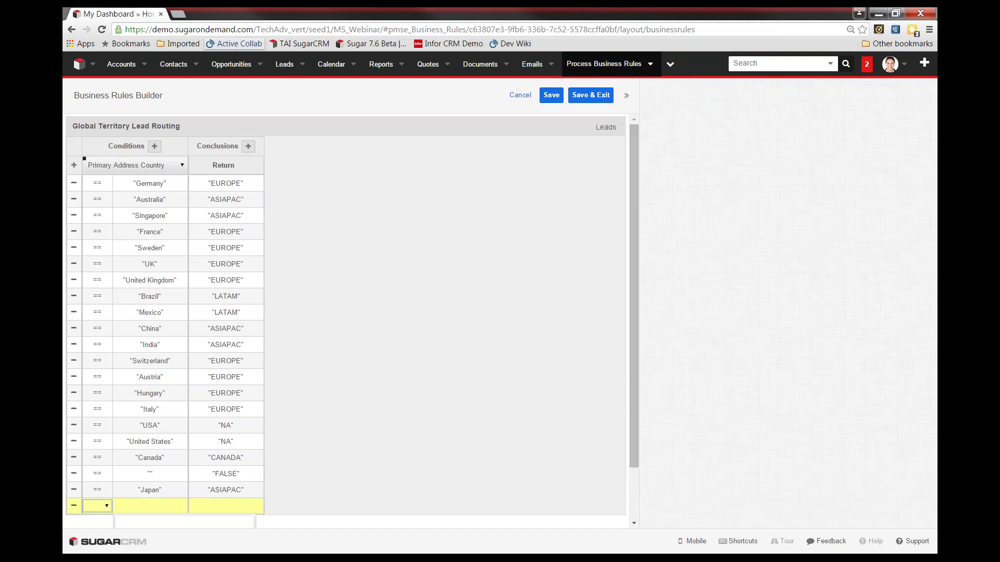
{"action": "left_click", "coordinate": [97, 506]}
{"action": "left_click", "coordinate": [92, 525]}
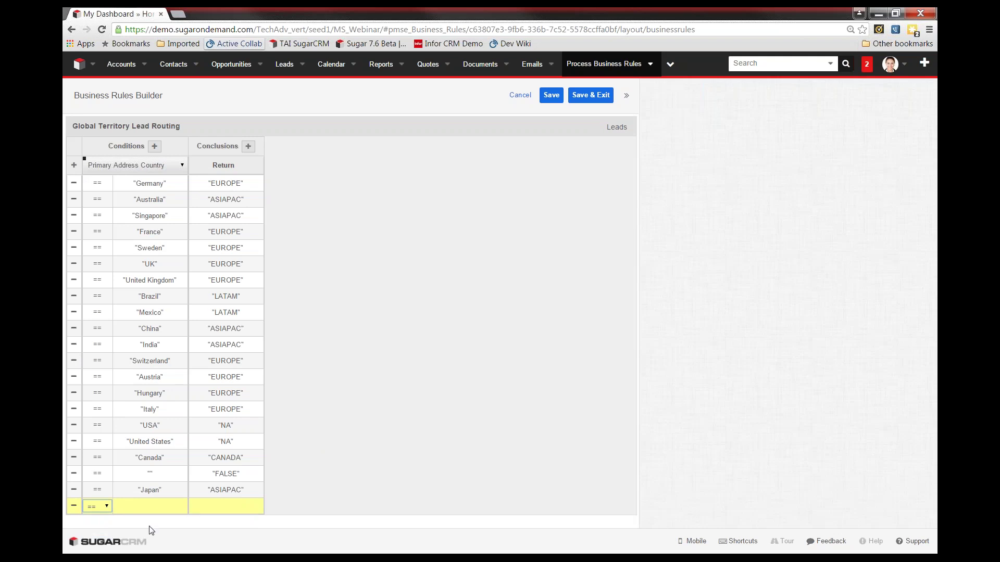
{"action": "left_click", "coordinate": [142, 508]}
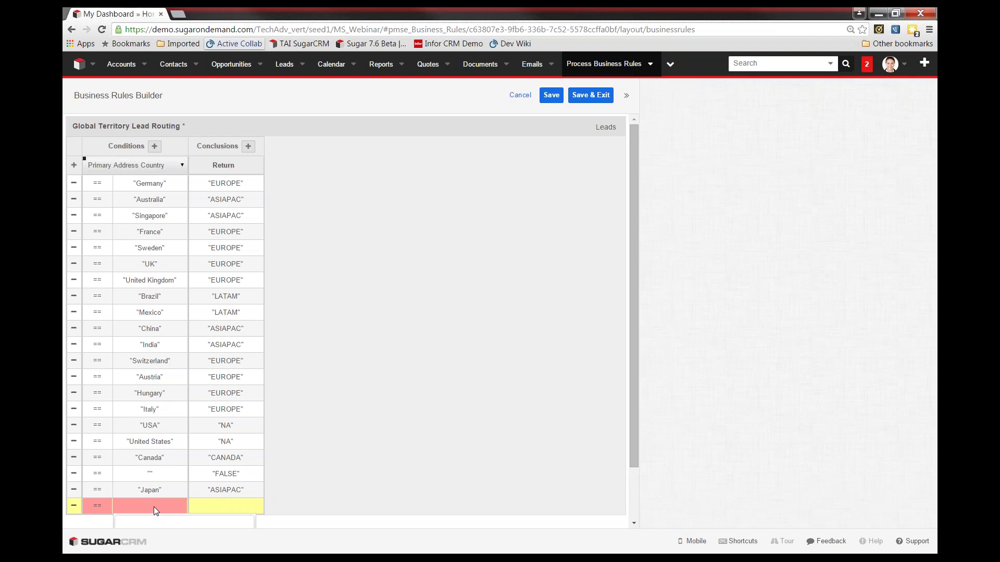
{"action": "scroll", "coordinate": [146, 484], "scroll_direction": "down", "scroll_amount": 3}
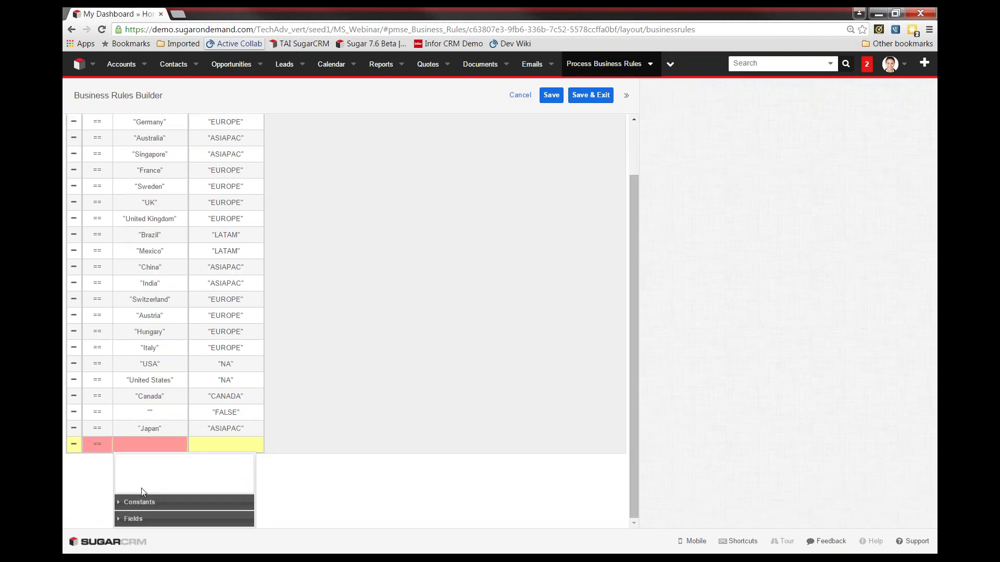
{"action": "left_click", "coordinate": [176, 464]}
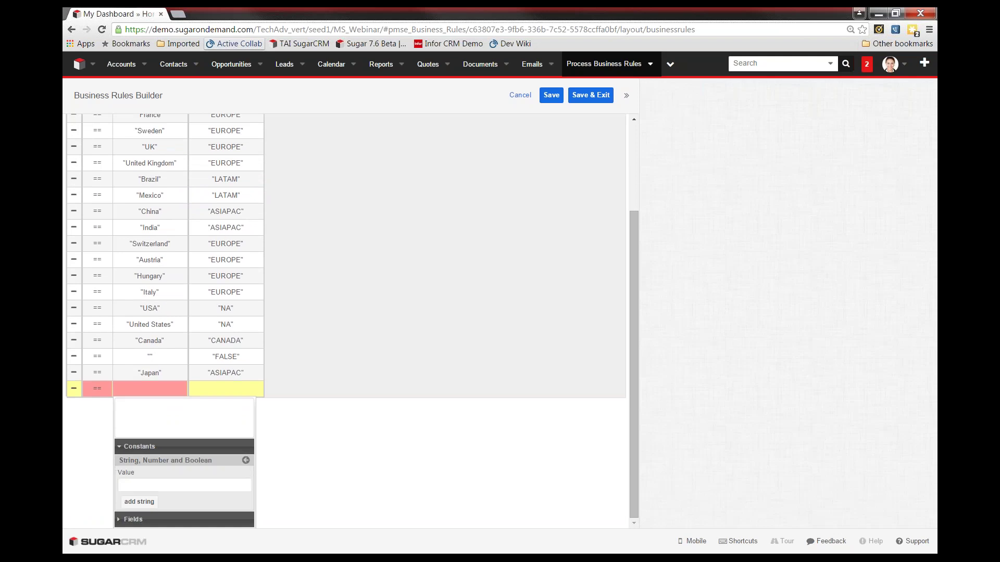
{"action": "left_click", "coordinate": [160, 484]}
{"action": "type", "text": "Argen"}
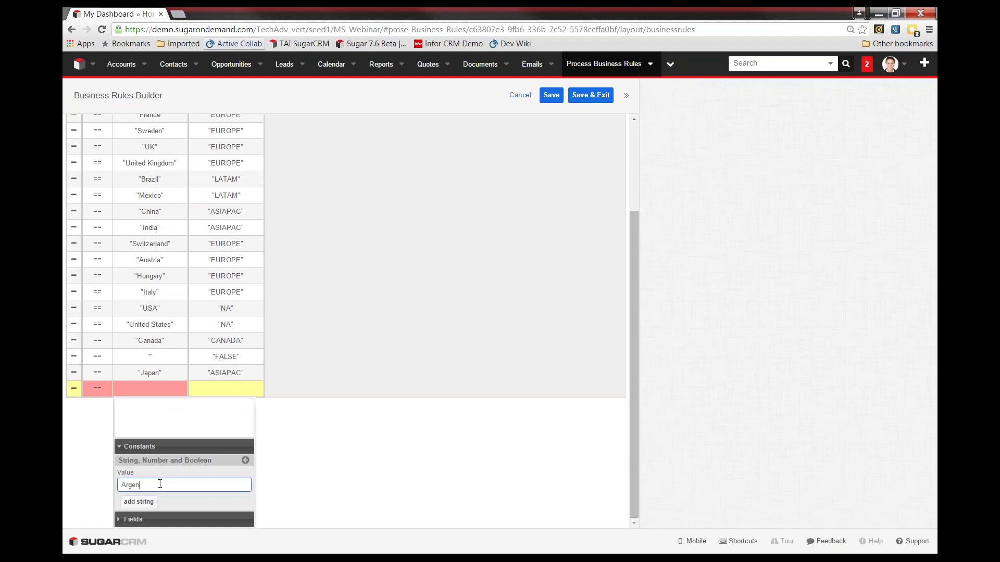
{"action": "type", "text": "tina"}
{"action": "left_click", "coordinate": [147, 502]}
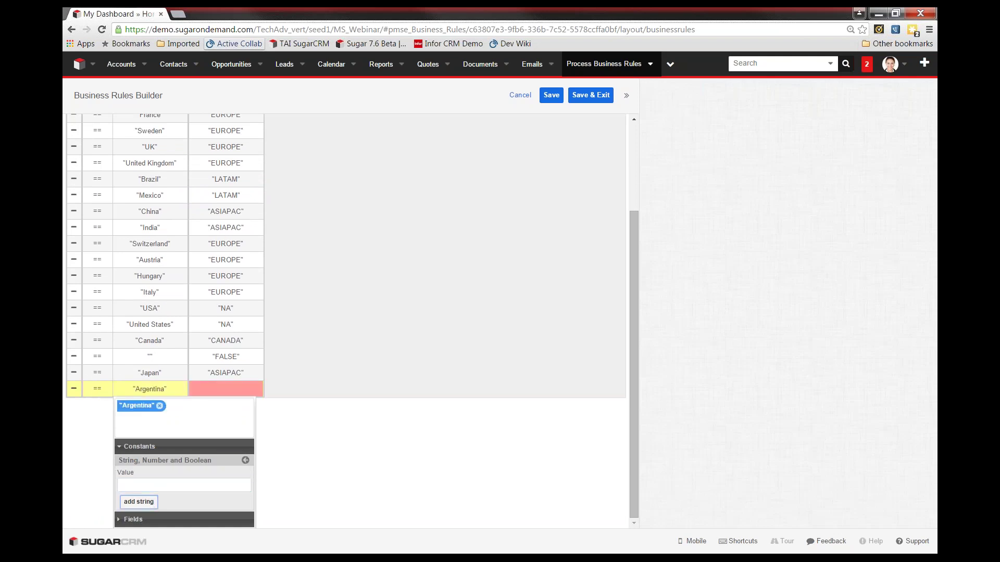
Step: Set the Argentina row's return value to the string 'LATAM'
{"action": "left_click", "coordinate": [220, 383]}
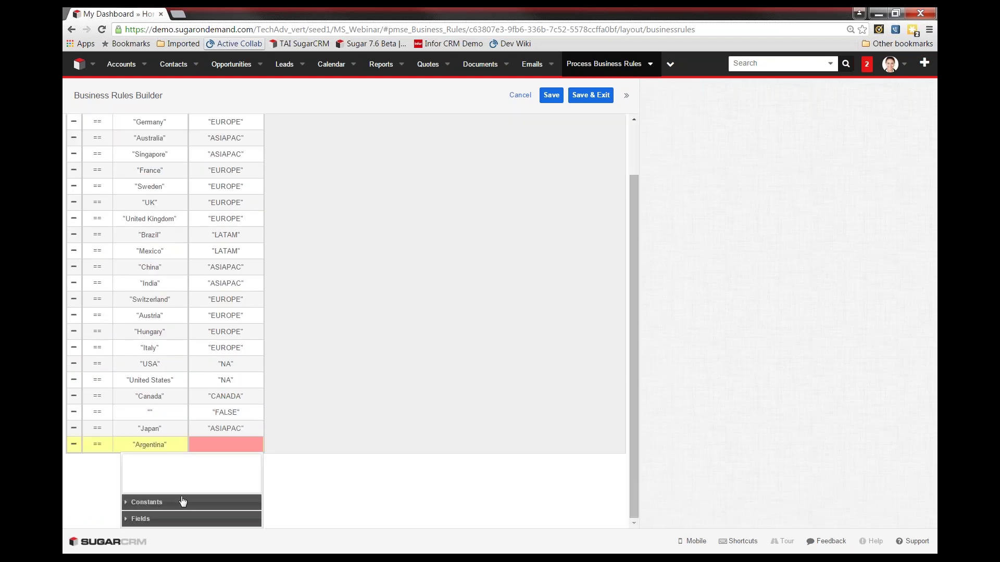
{"action": "left_click", "coordinate": [137, 503]}
{"action": "scroll", "coordinate": [201, 479], "scroll_direction": "up", "scroll_amount": 1}
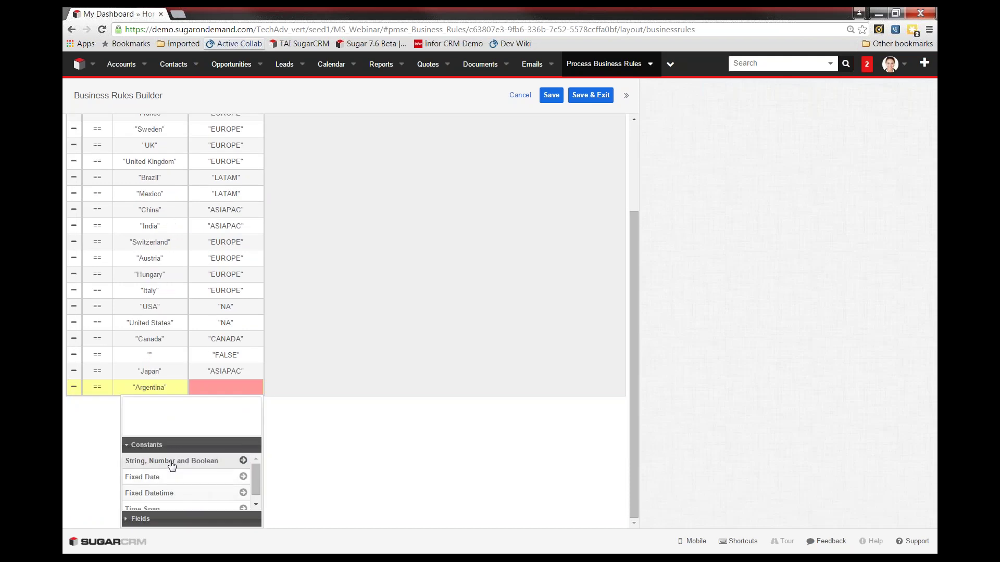
{"action": "left_click", "coordinate": [171, 458]}
{"action": "left_click", "coordinate": [150, 483]}
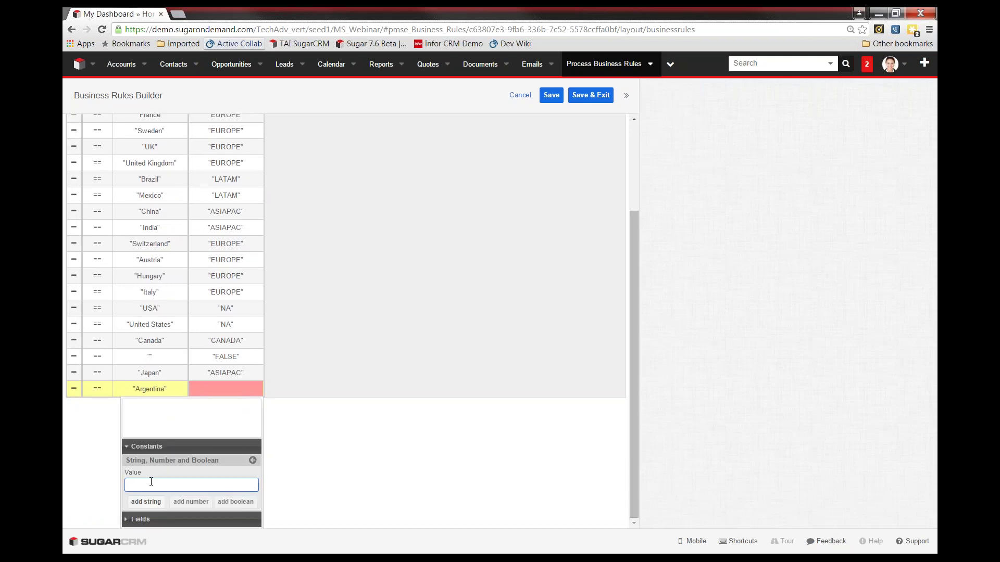
{"action": "type", "text": "LATAM"}
{"action": "left_click", "coordinate": [145, 502]}
Step: Save the Global Territory Lead Routing rule and exit the rules builder
{"action": "scroll", "coordinate": [299, 383], "scroll_direction": "up", "scroll_amount": 2}
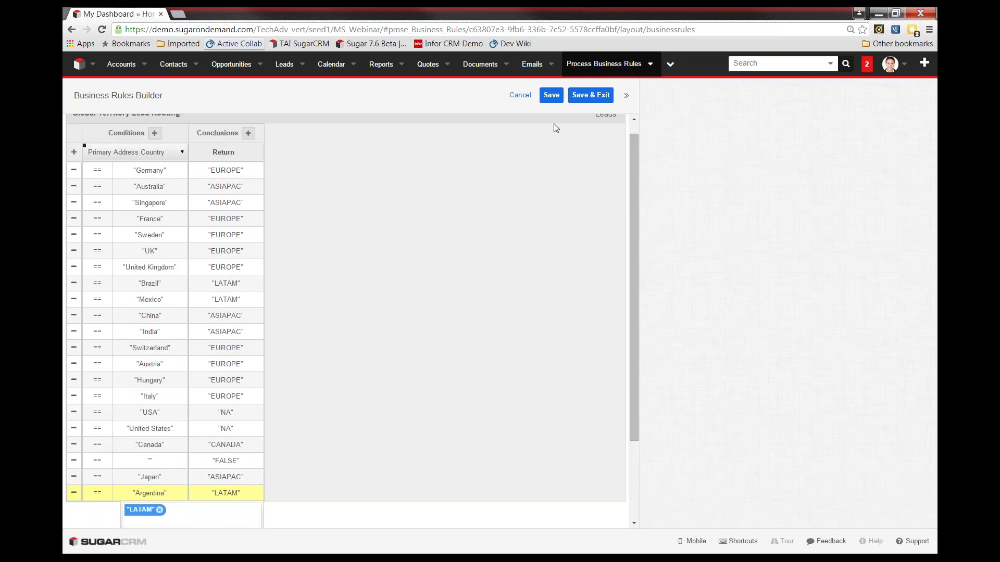
{"action": "left_click", "coordinate": [552, 97]}
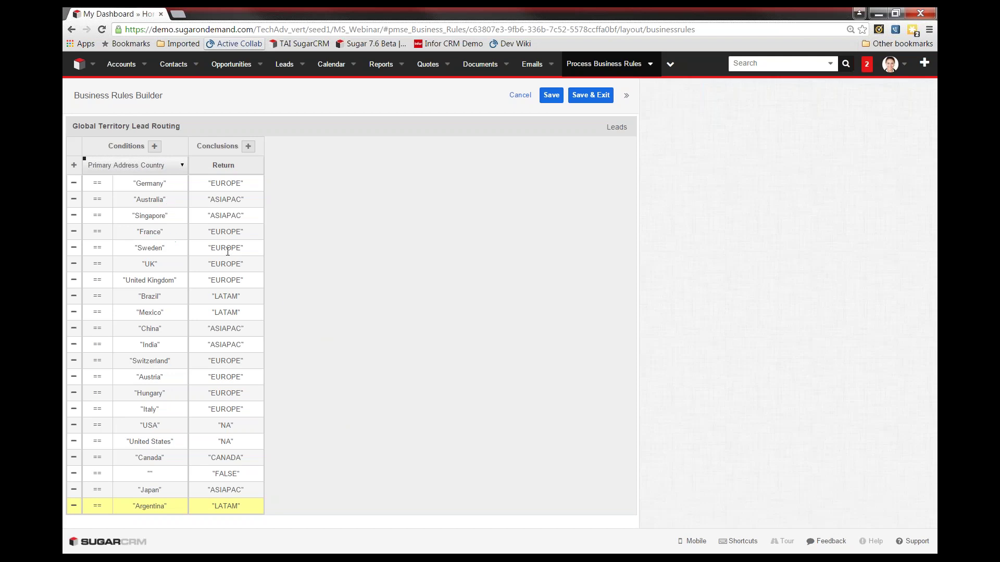
{"action": "left_click", "coordinate": [589, 98]}
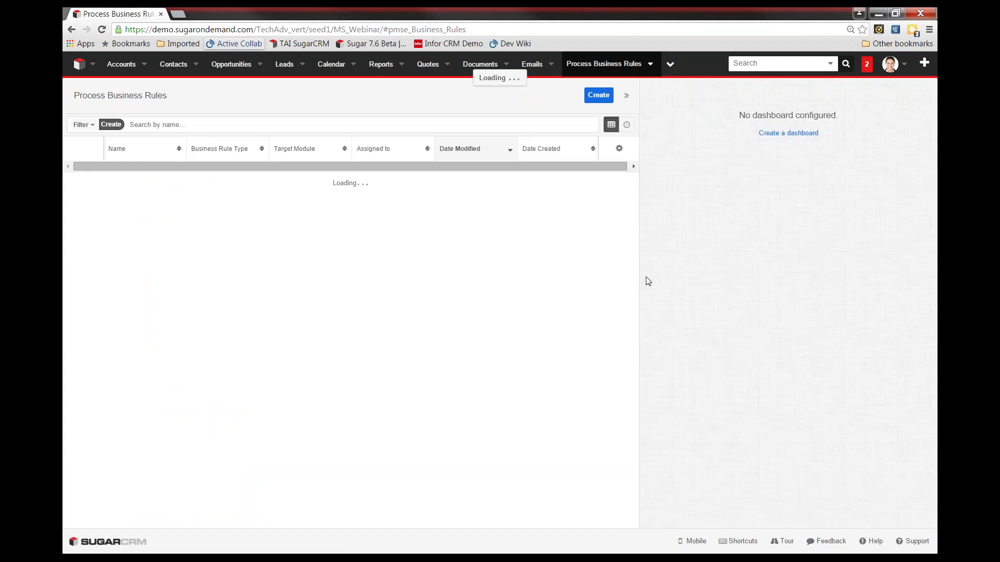